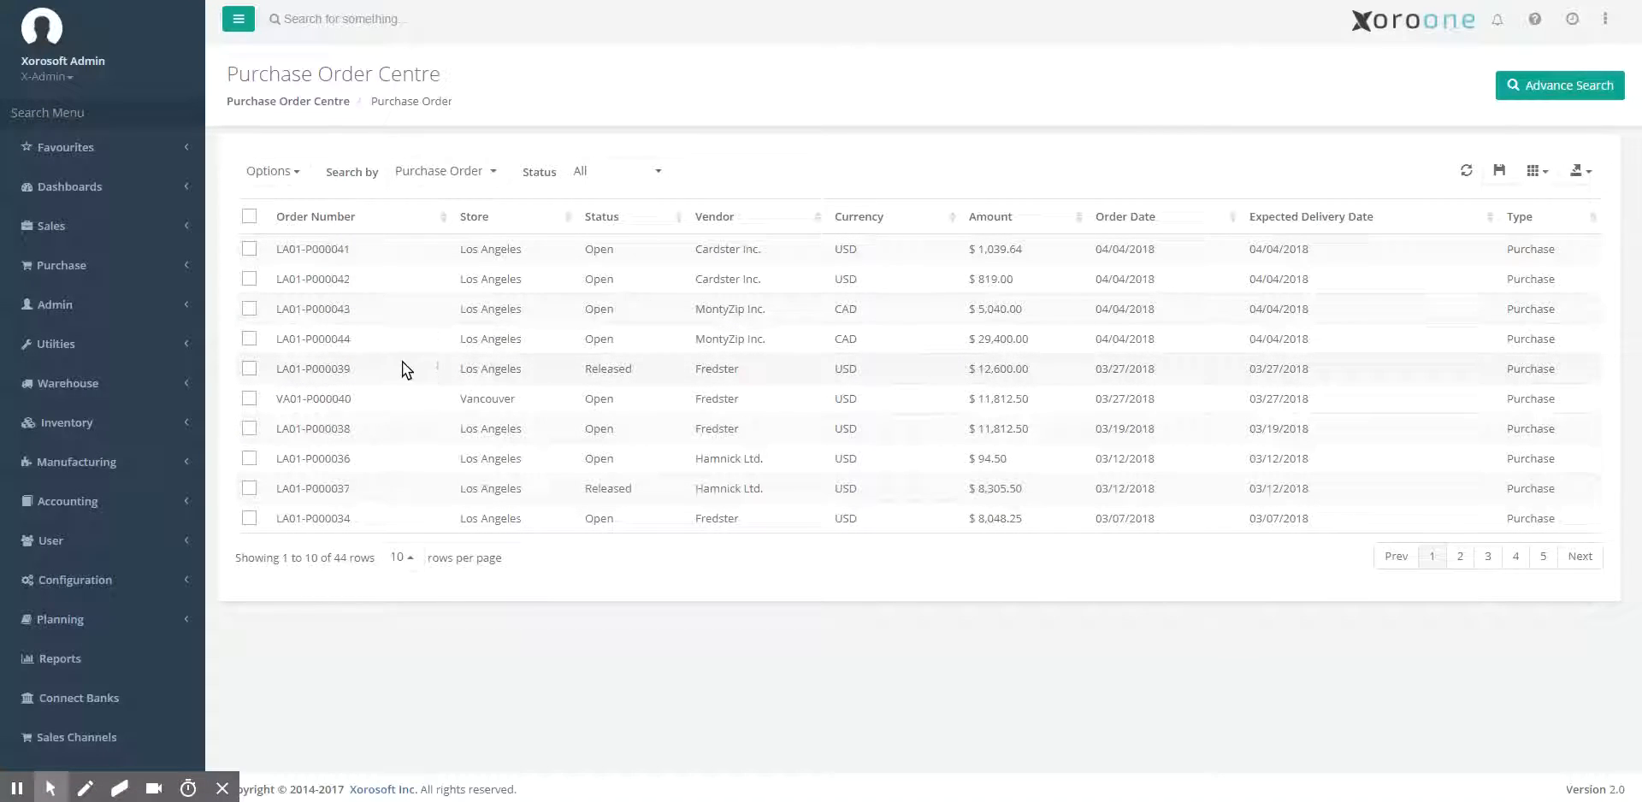
Review the details of the MontyZip Inc. purchase order for $5,040.00 and close them.
{"action": "left_click", "coordinate": [357, 313]}
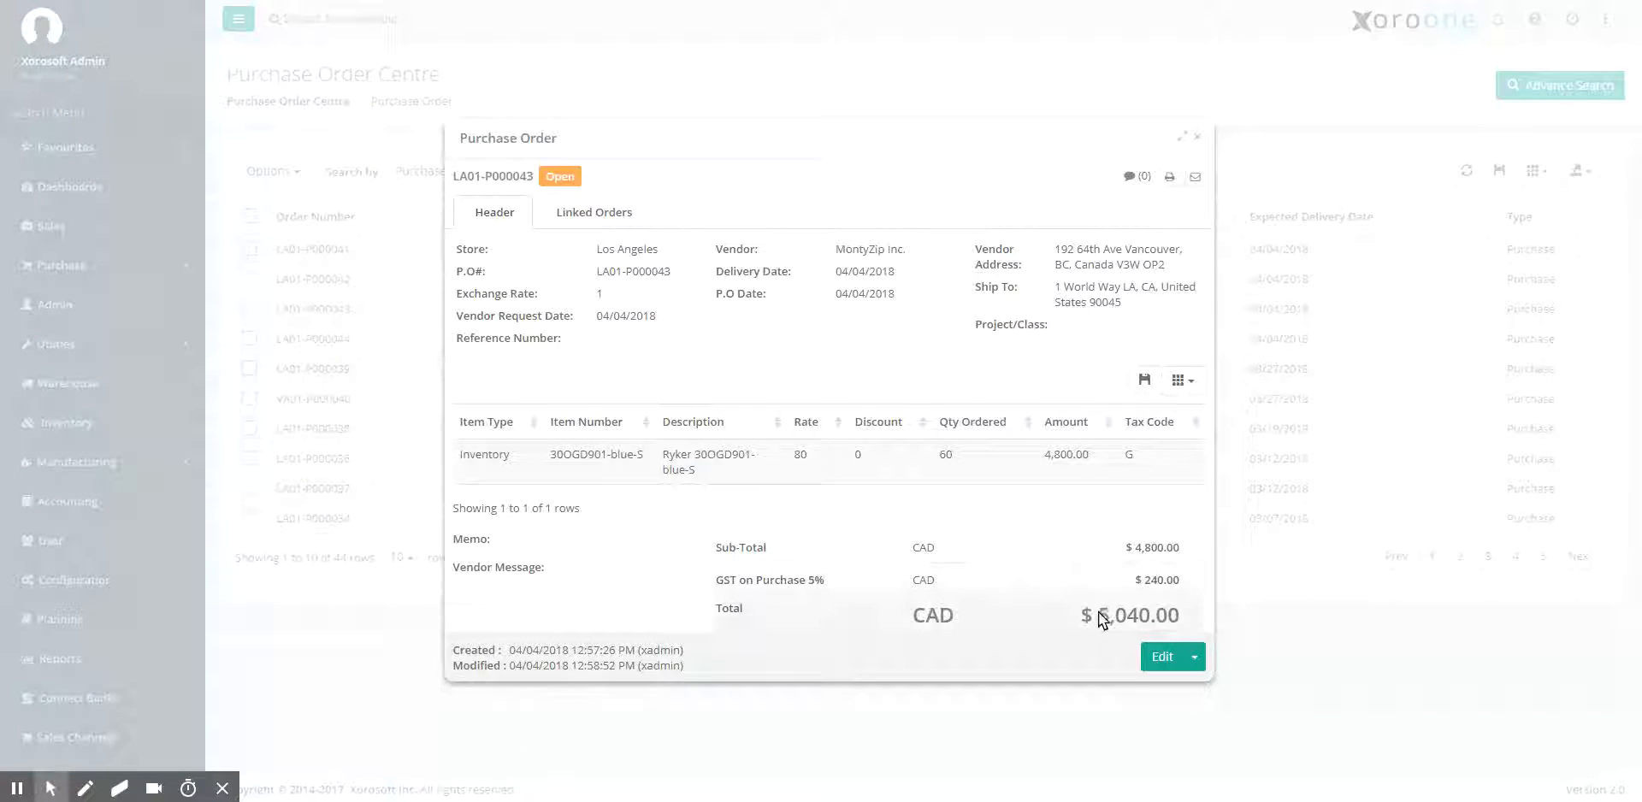
{"action": "key", "text": "Escape"}
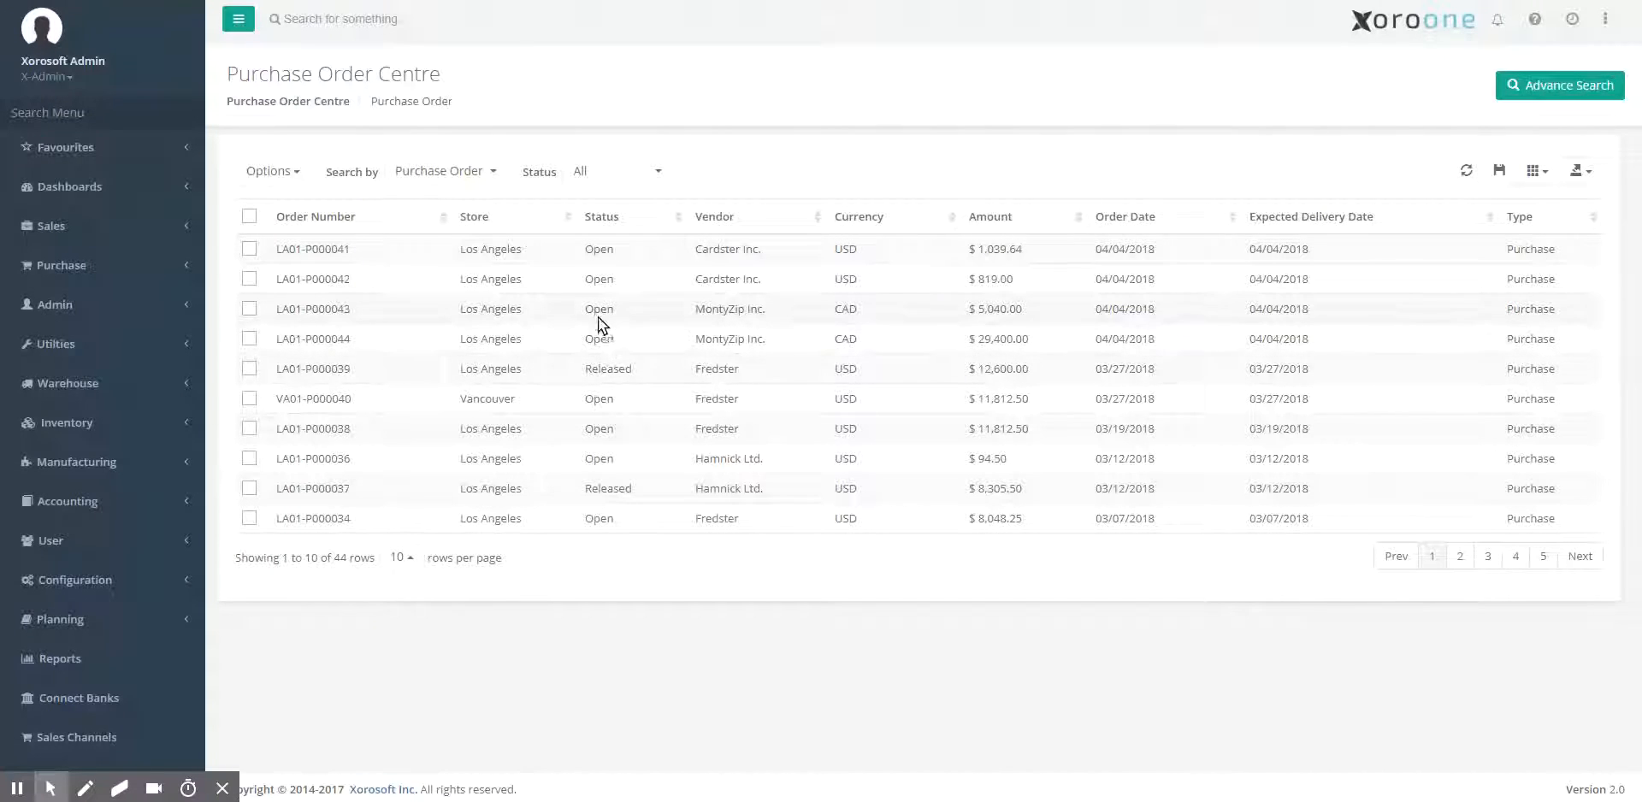
Find Vendor Prepayment through the menu search and open a new vendor prepayment form.
{"action": "left_click", "coordinate": [116, 101]}
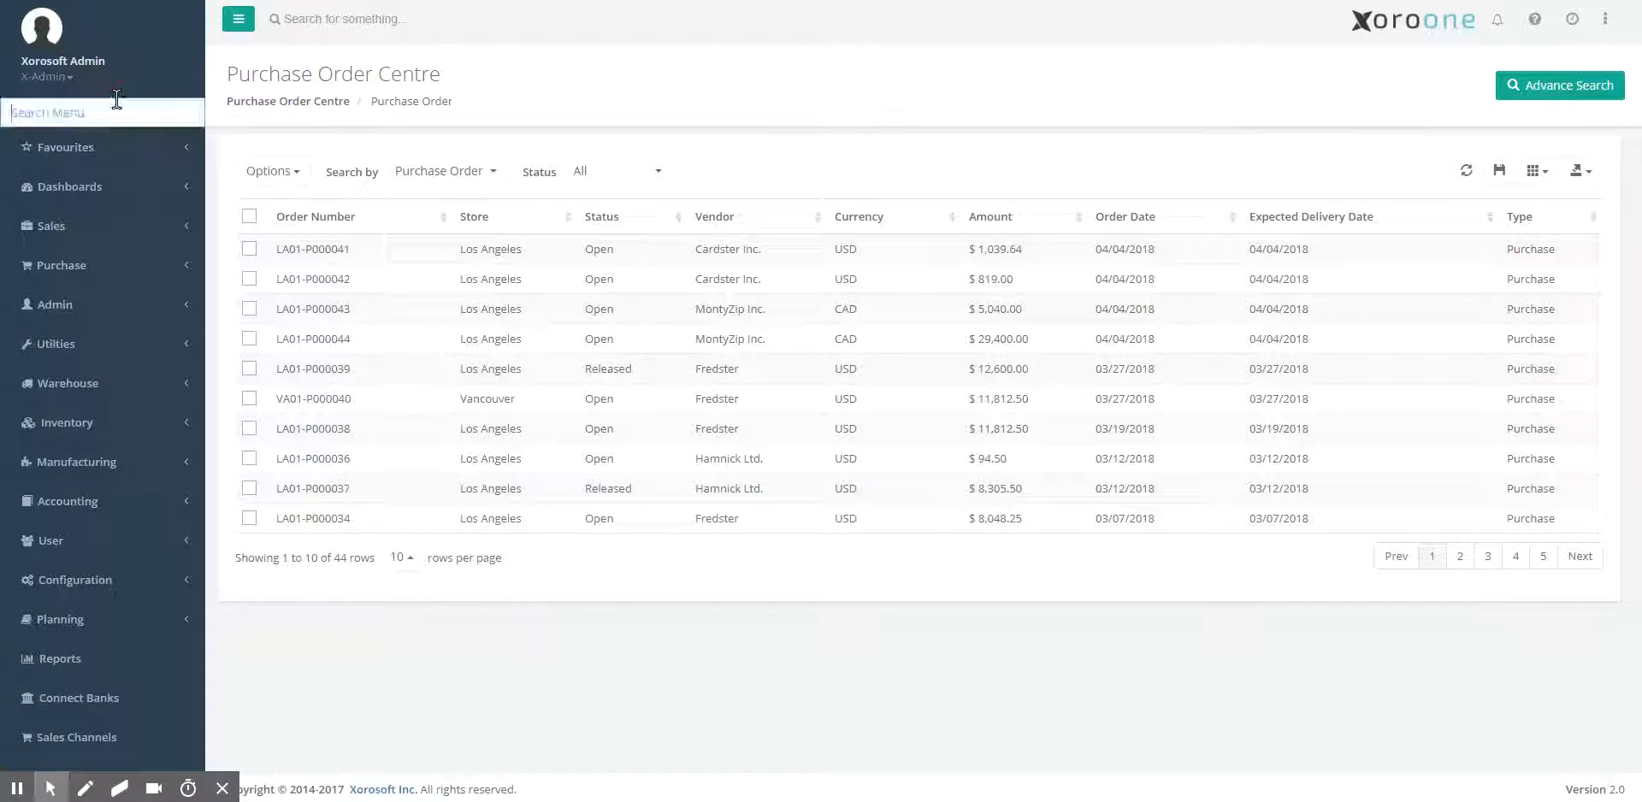
{"action": "type", "text": "vend"}
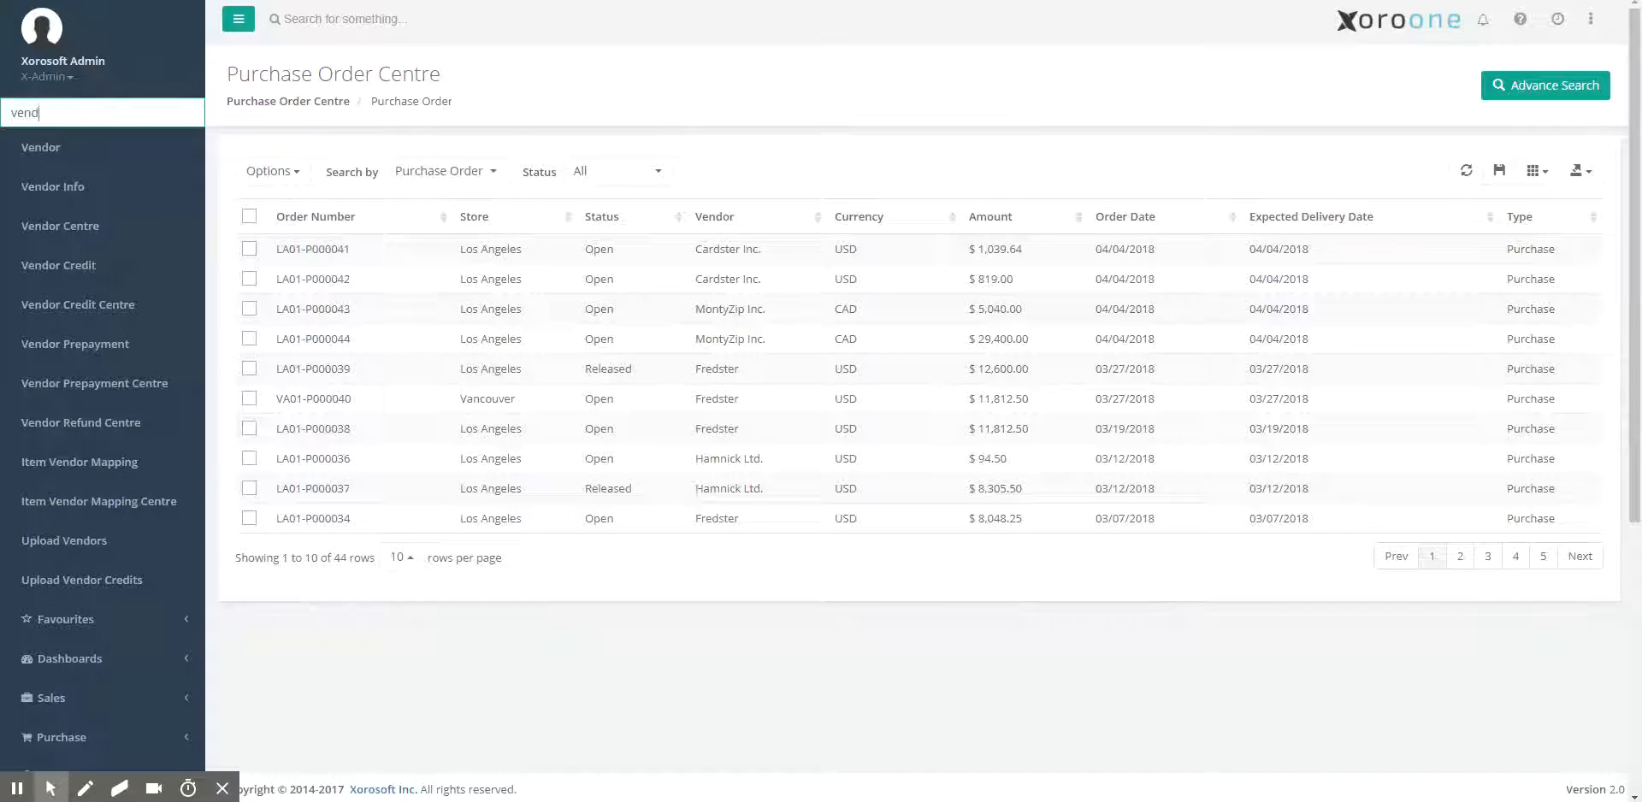
{"action": "type", "text": "or pre"}
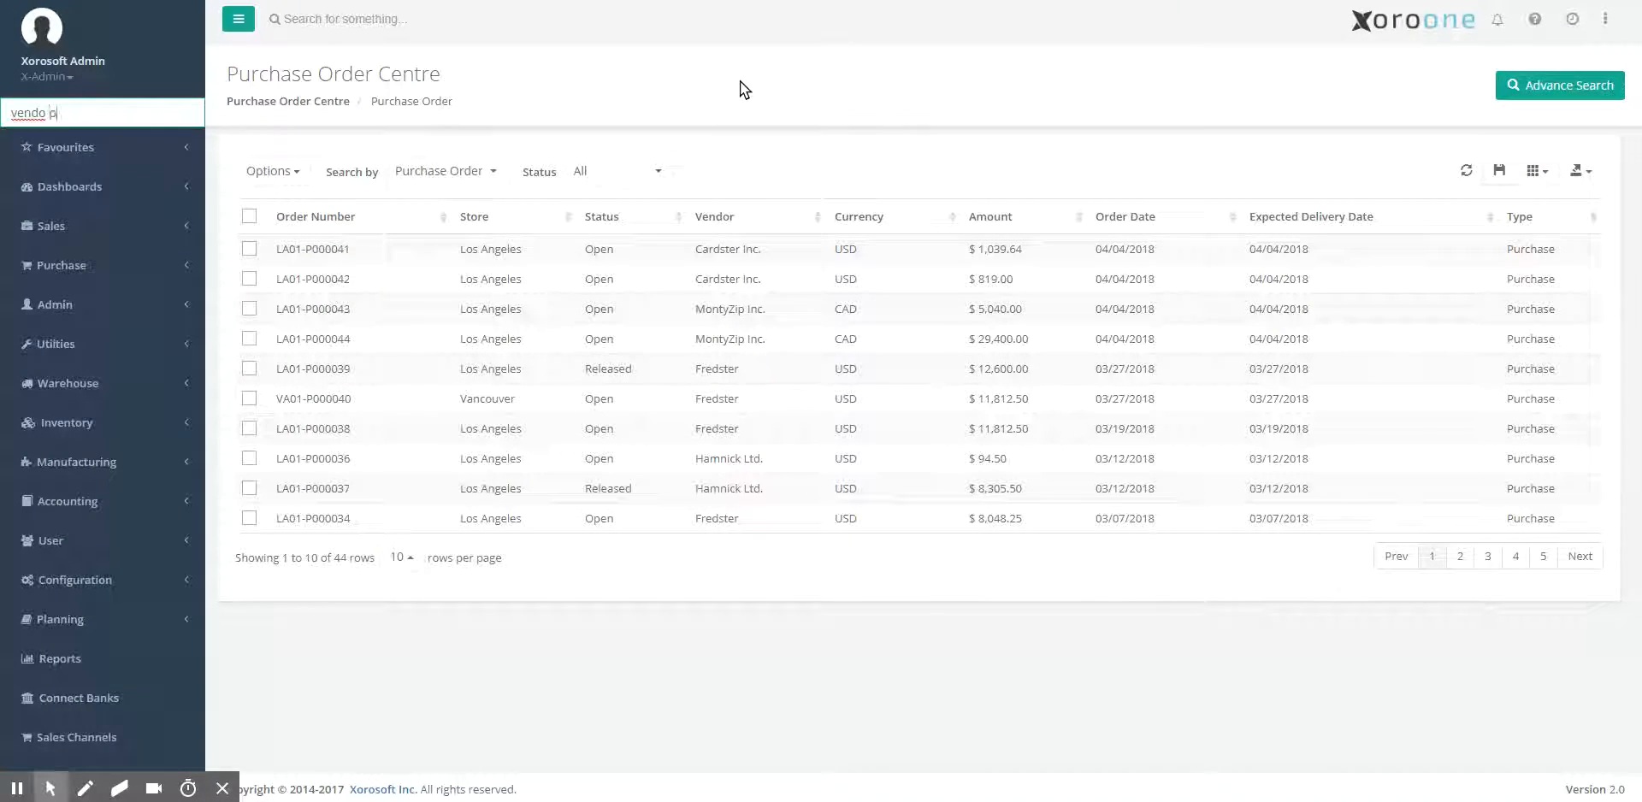
{"action": "key", "text": "Return"}
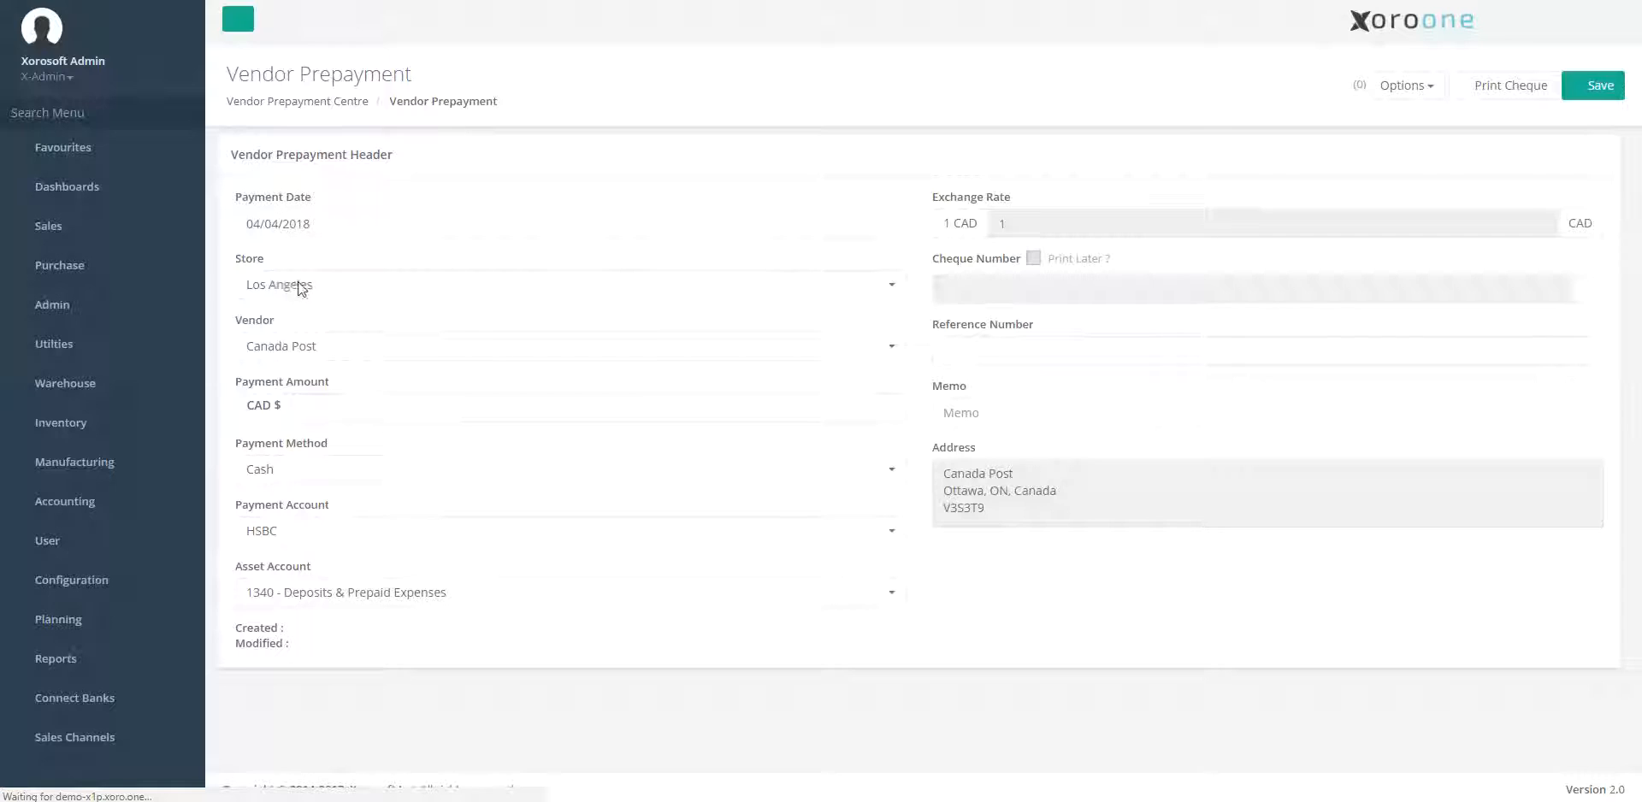
Fill in the prepayment with vendor MontyZip Inc., a payment amount of CAD 34440 and the reference number.
{"action": "left_click", "coordinate": [301, 289]}
{"action": "left_click", "coordinate": [315, 258]}
{"action": "left_click", "coordinate": [318, 346]}
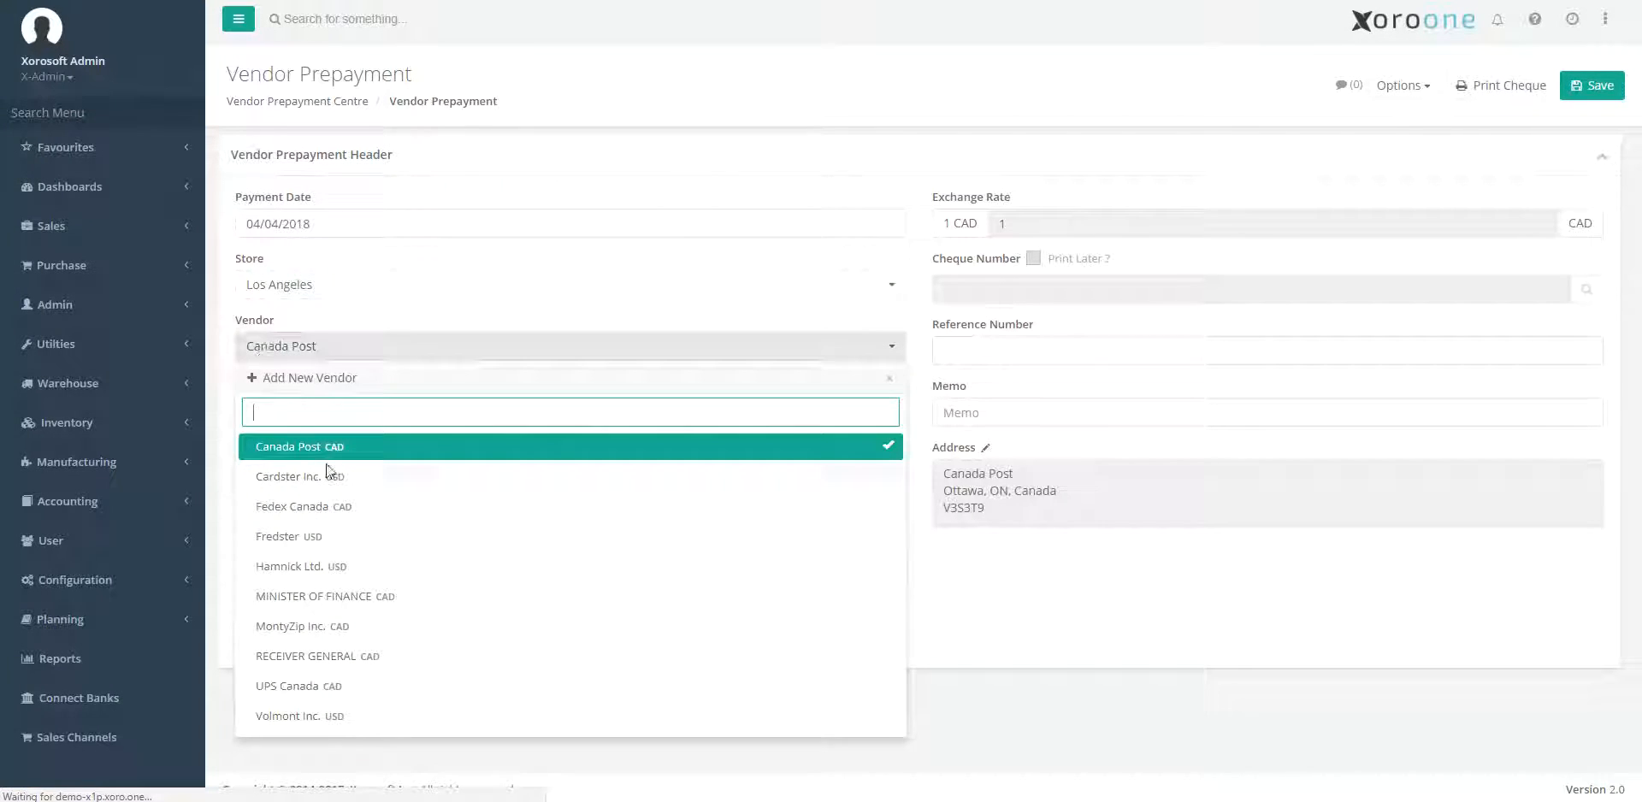
{"action": "left_click", "coordinate": [367, 628]}
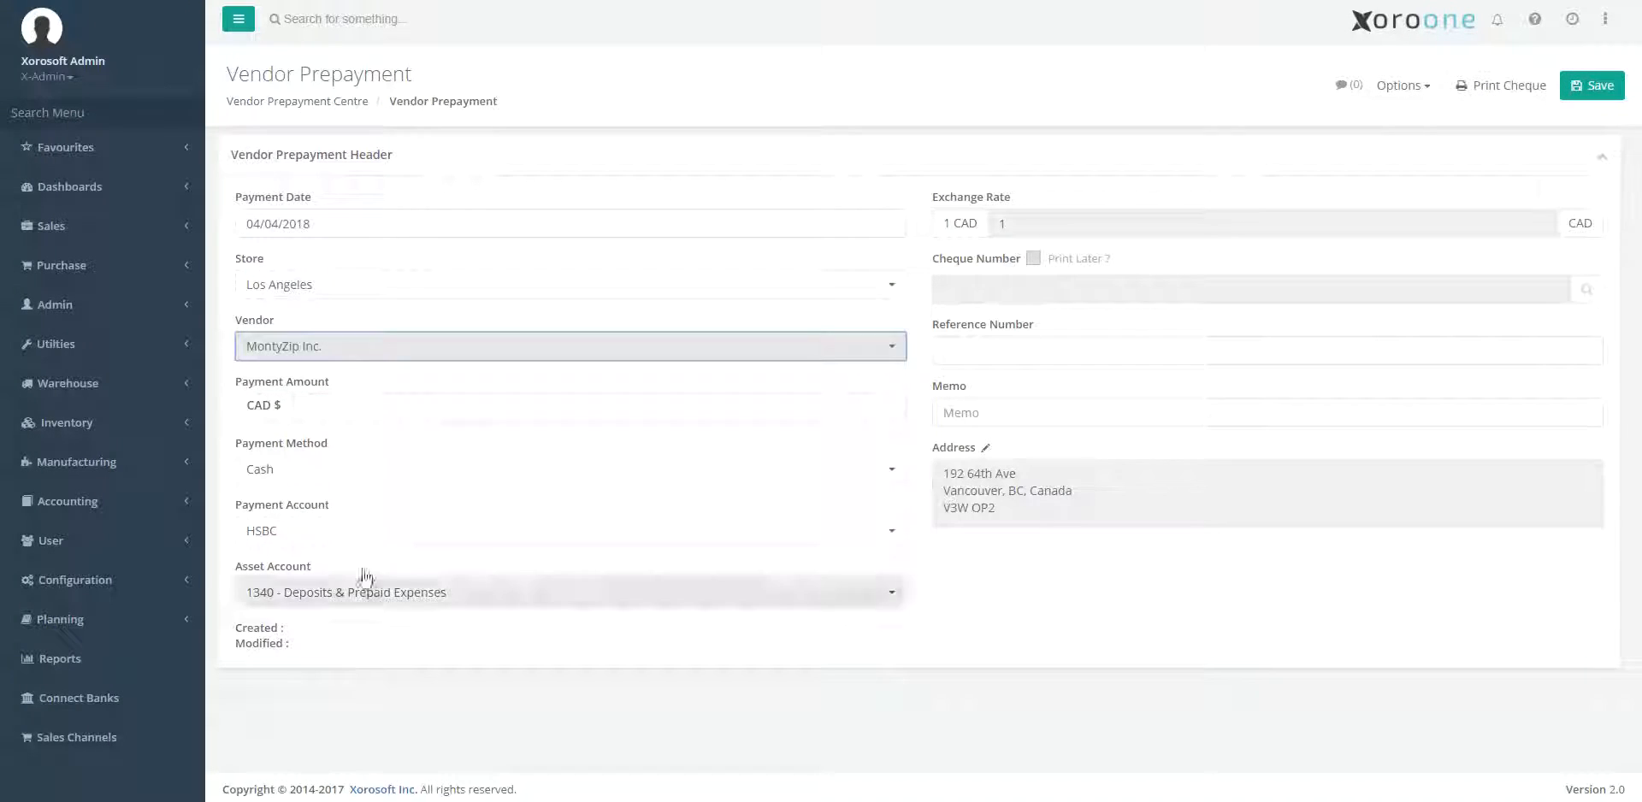
{"action": "left_click", "coordinate": [327, 411]}
{"action": "type", "text": "34440"}
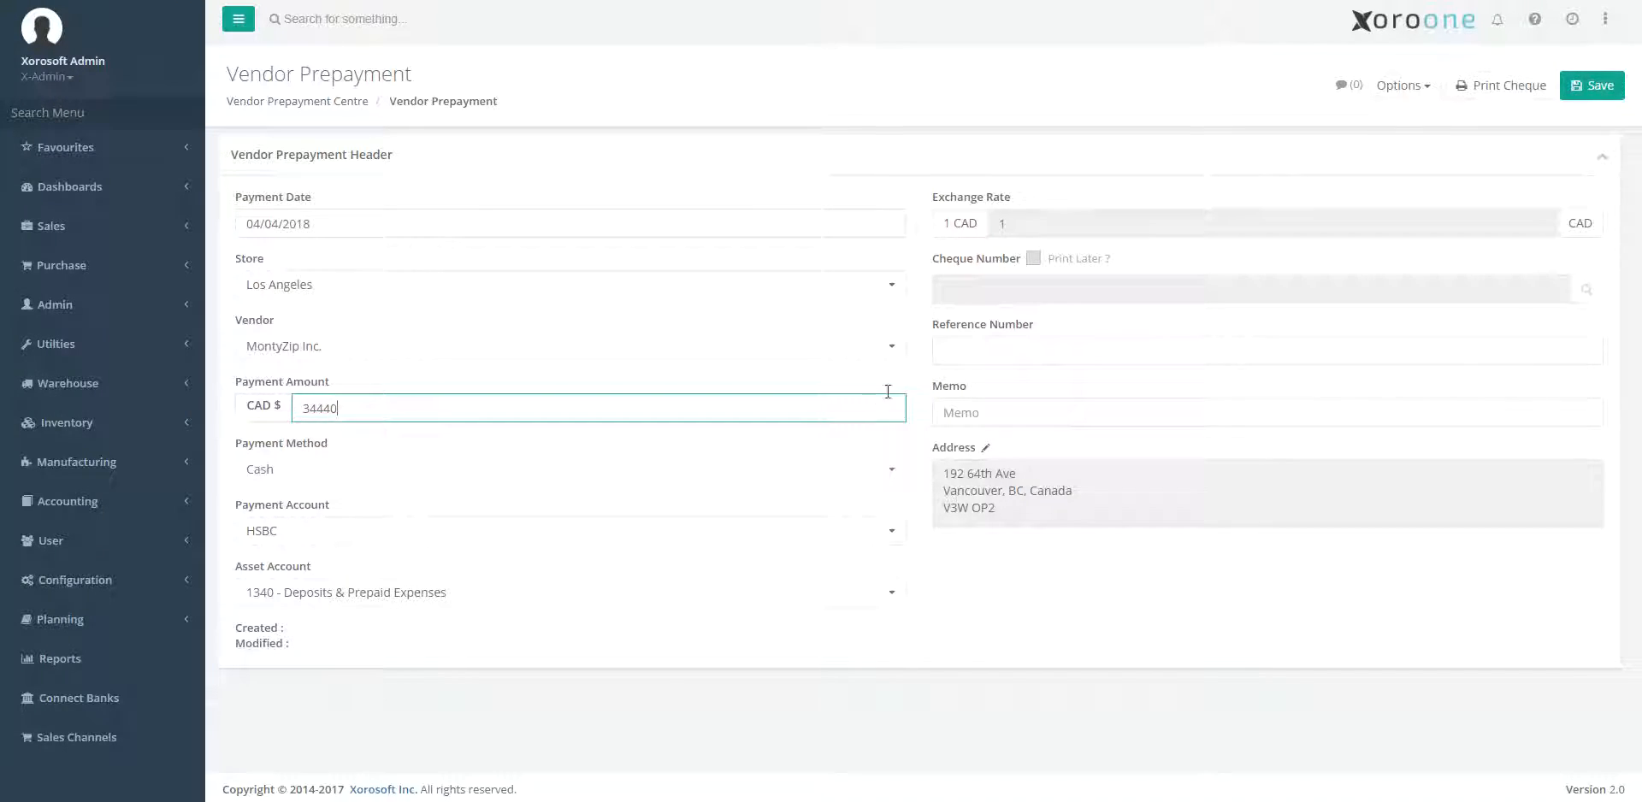
{"action": "left_click", "coordinate": [963, 348]}
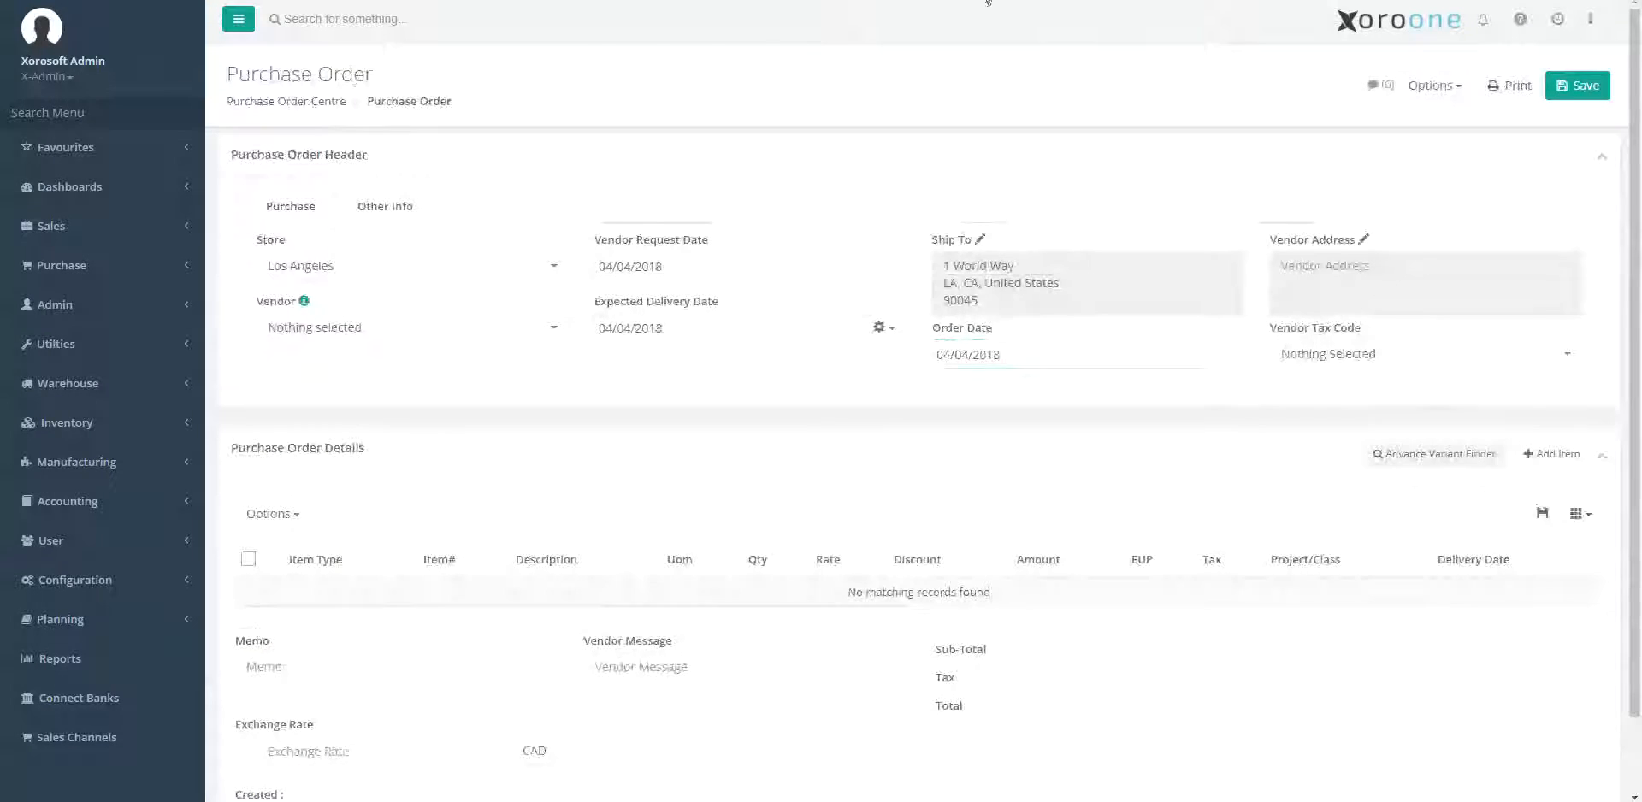
Copy the order number of the $5,040.00 MontyZip Inc. purchase order from the Purchase Order Centre.
{"action": "left_click", "coordinate": [234, 100]}
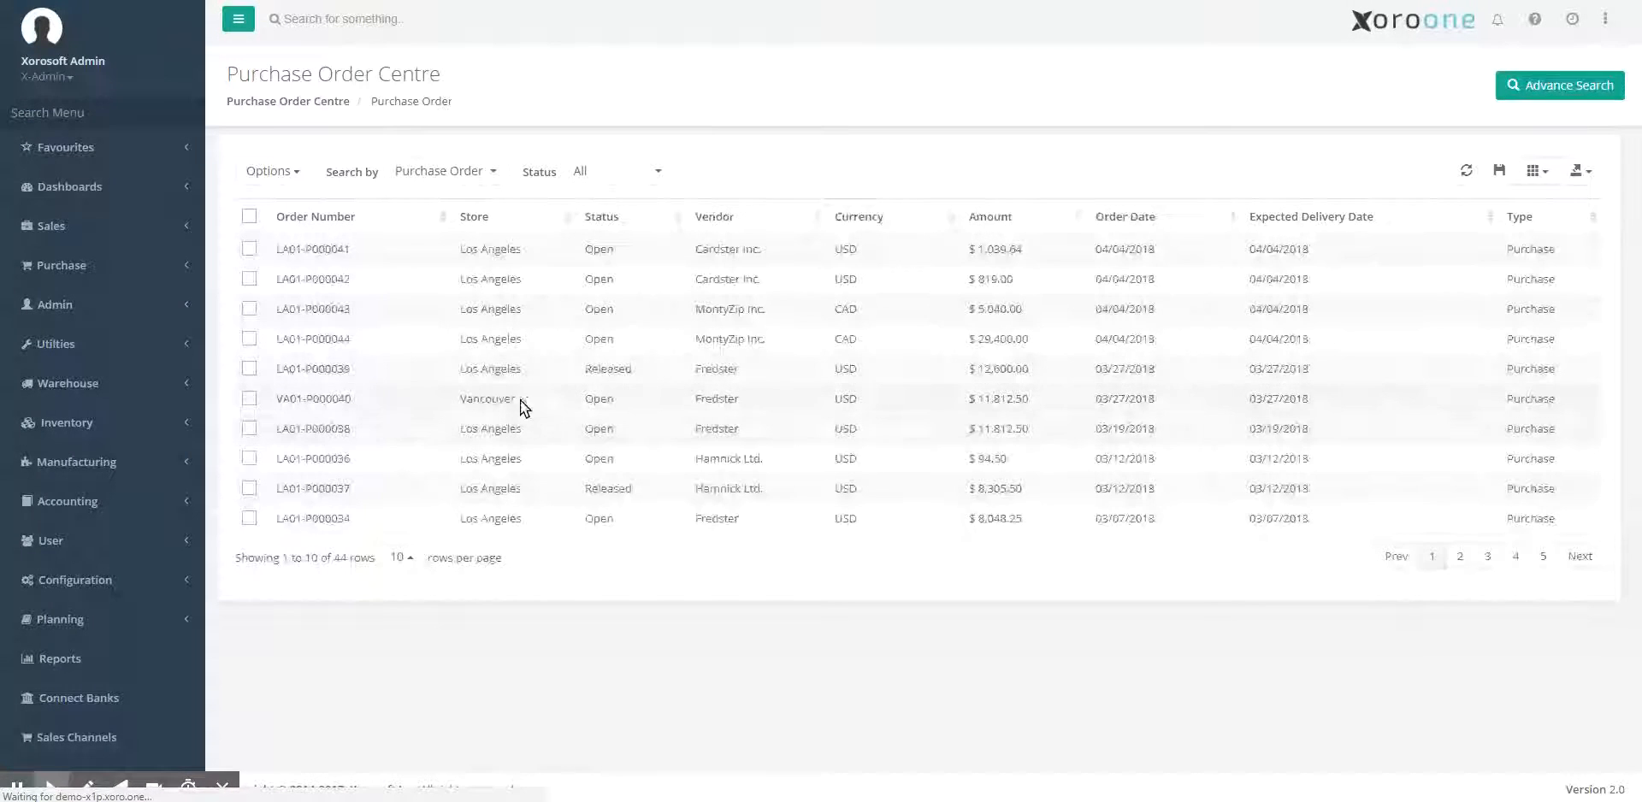
{"action": "left_click", "coordinate": [351, 309]}
{"action": "left_click_drag", "start_coordinate": [351, 311], "coordinate": [284, 314]}
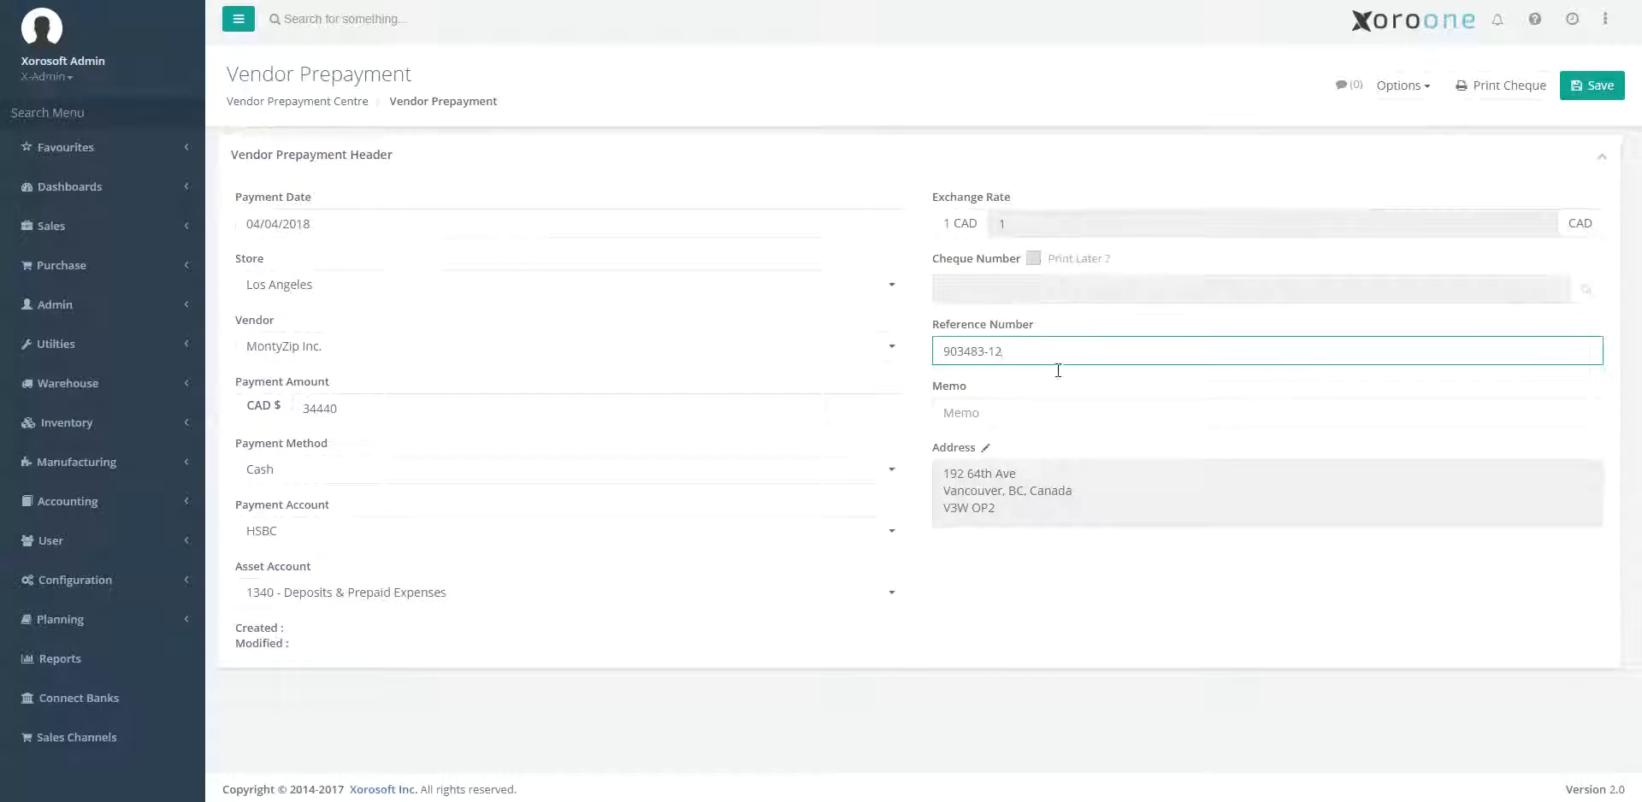
Enter a prepayment memo listing both MontyZip Inc. purchase order numbers with their amounts, $5040 and $29400.
{"action": "left_click", "coordinate": [1018, 414]}
{"action": "type", "text": "LA01-P000043"}
{"action": "type", "text": "- 5040"}
{"action": "key", "text": "Left"}
{"action": "key", "text": "Left"}
{"action": "key", "text": "Left"}
{"action": "key", "text": "Left"}
{"action": "type", "text": "$5040, "}
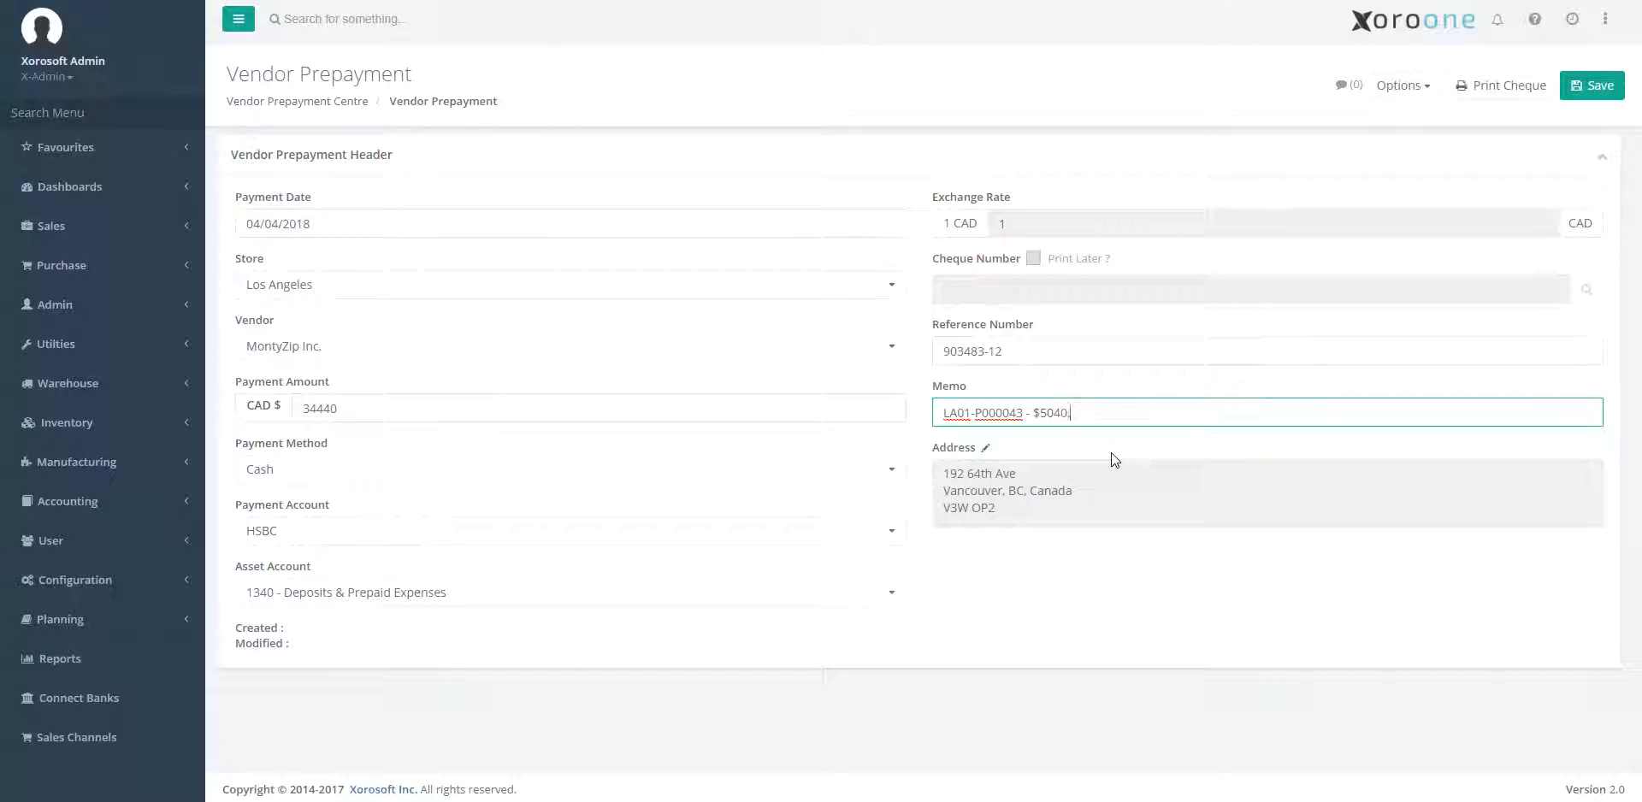
{"action": "type", "text": "LA01-P000044"}
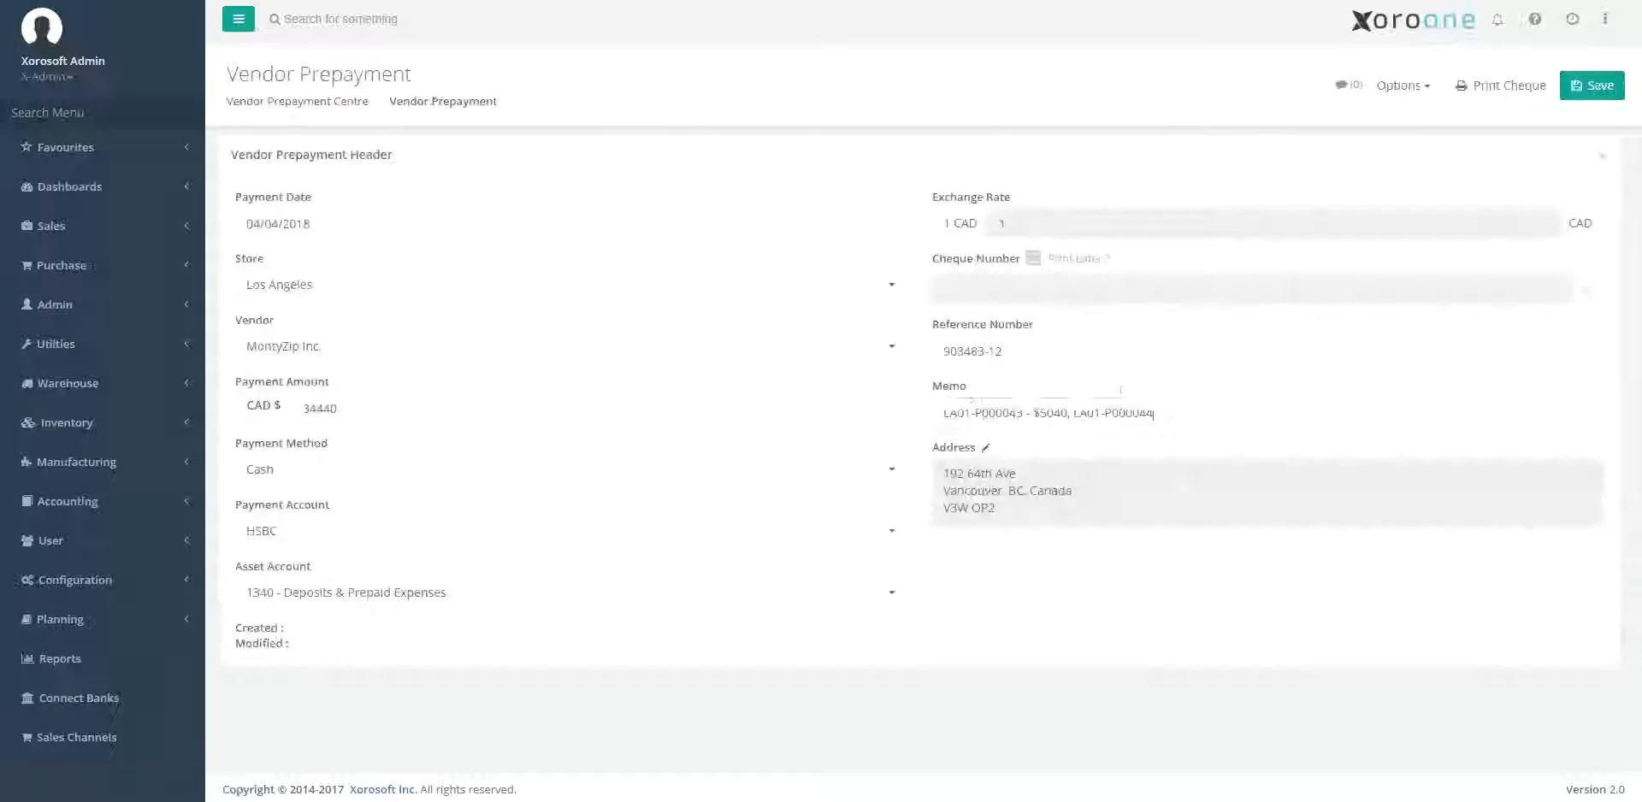
{"action": "type", "text": ", $29400"}
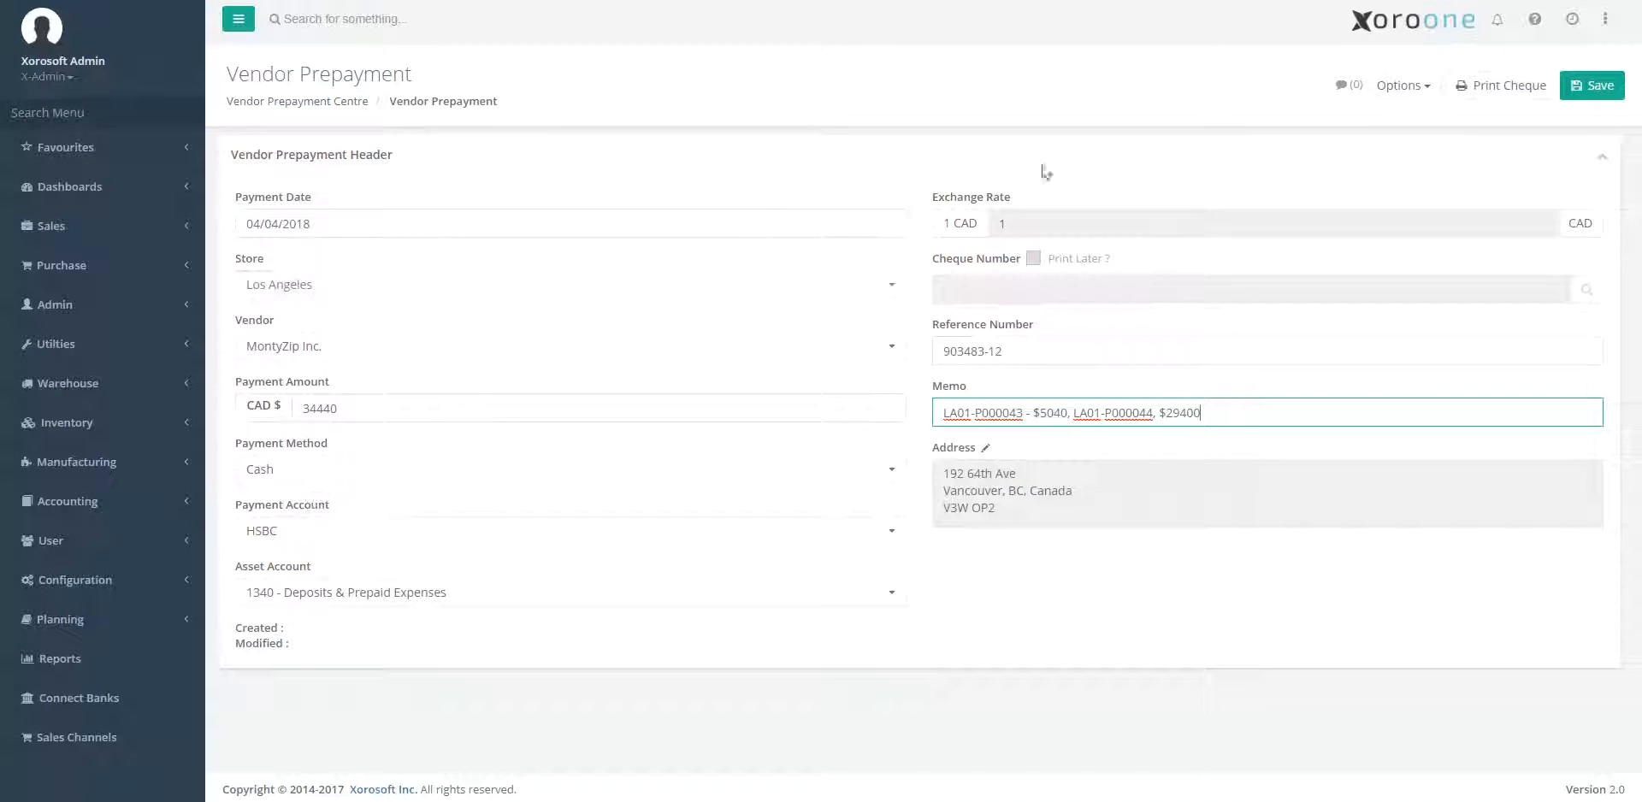
Save the MontyZip Inc. vendor prepayment and go to the Vendor Prepayment Centre.
{"action": "left_click", "coordinate": [1588, 95]}
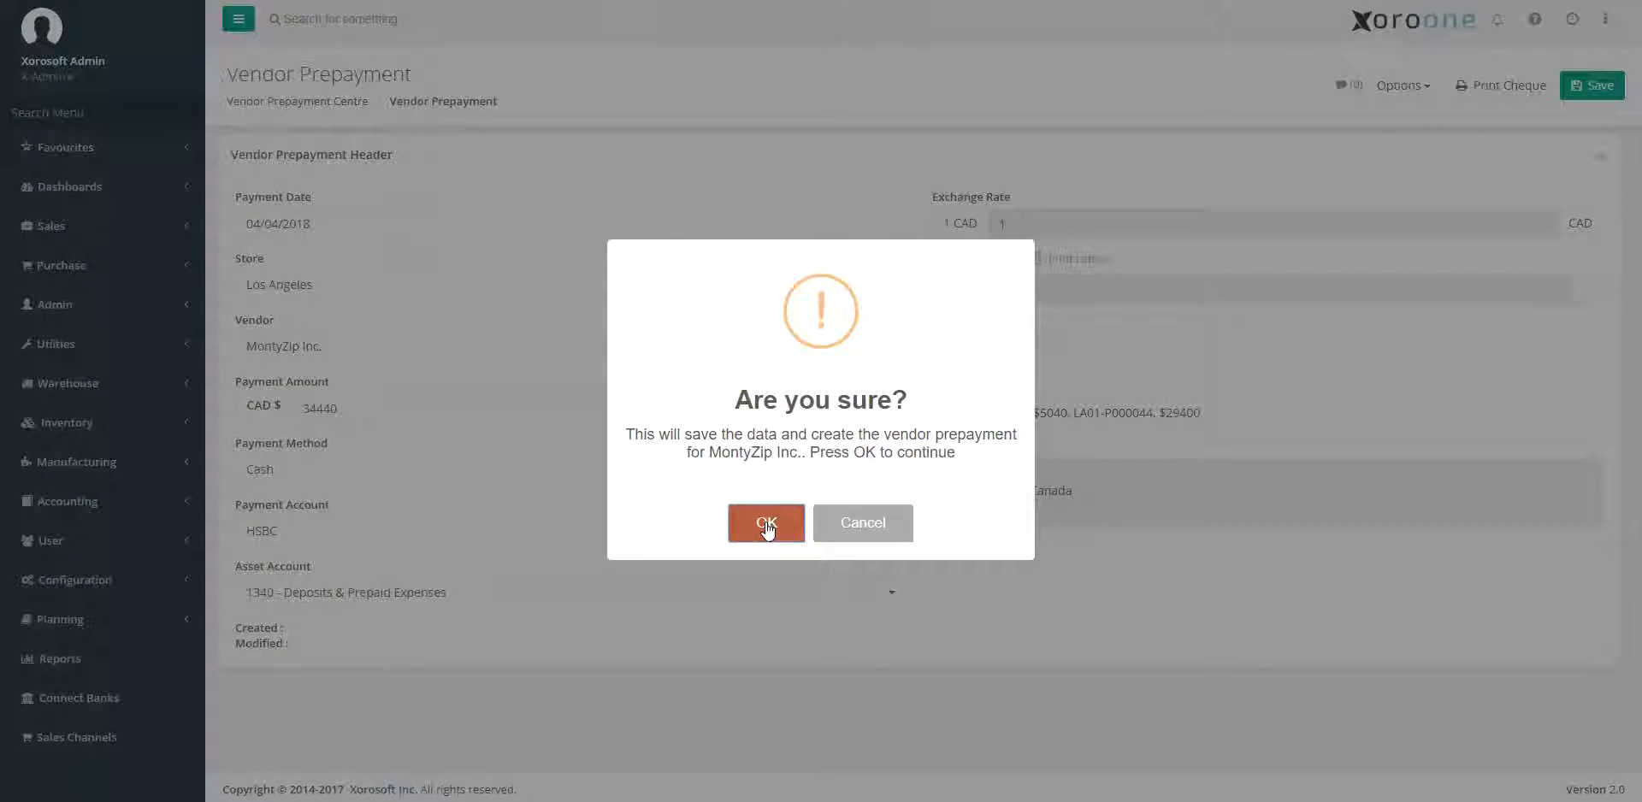
{"action": "left_click", "coordinate": [766, 525]}
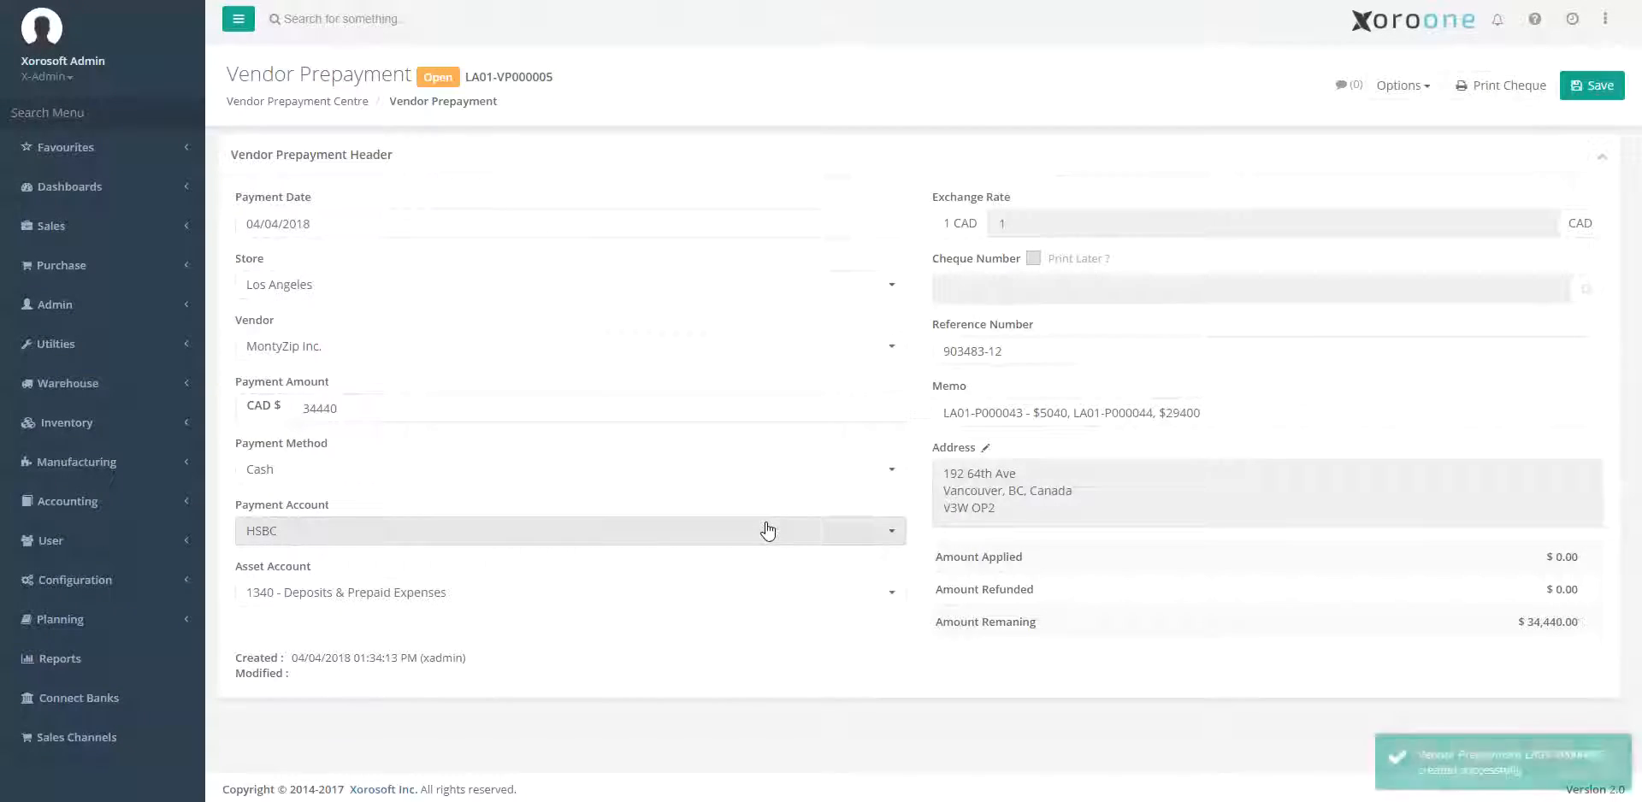
{"action": "left_click", "coordinate": [294, 102]}
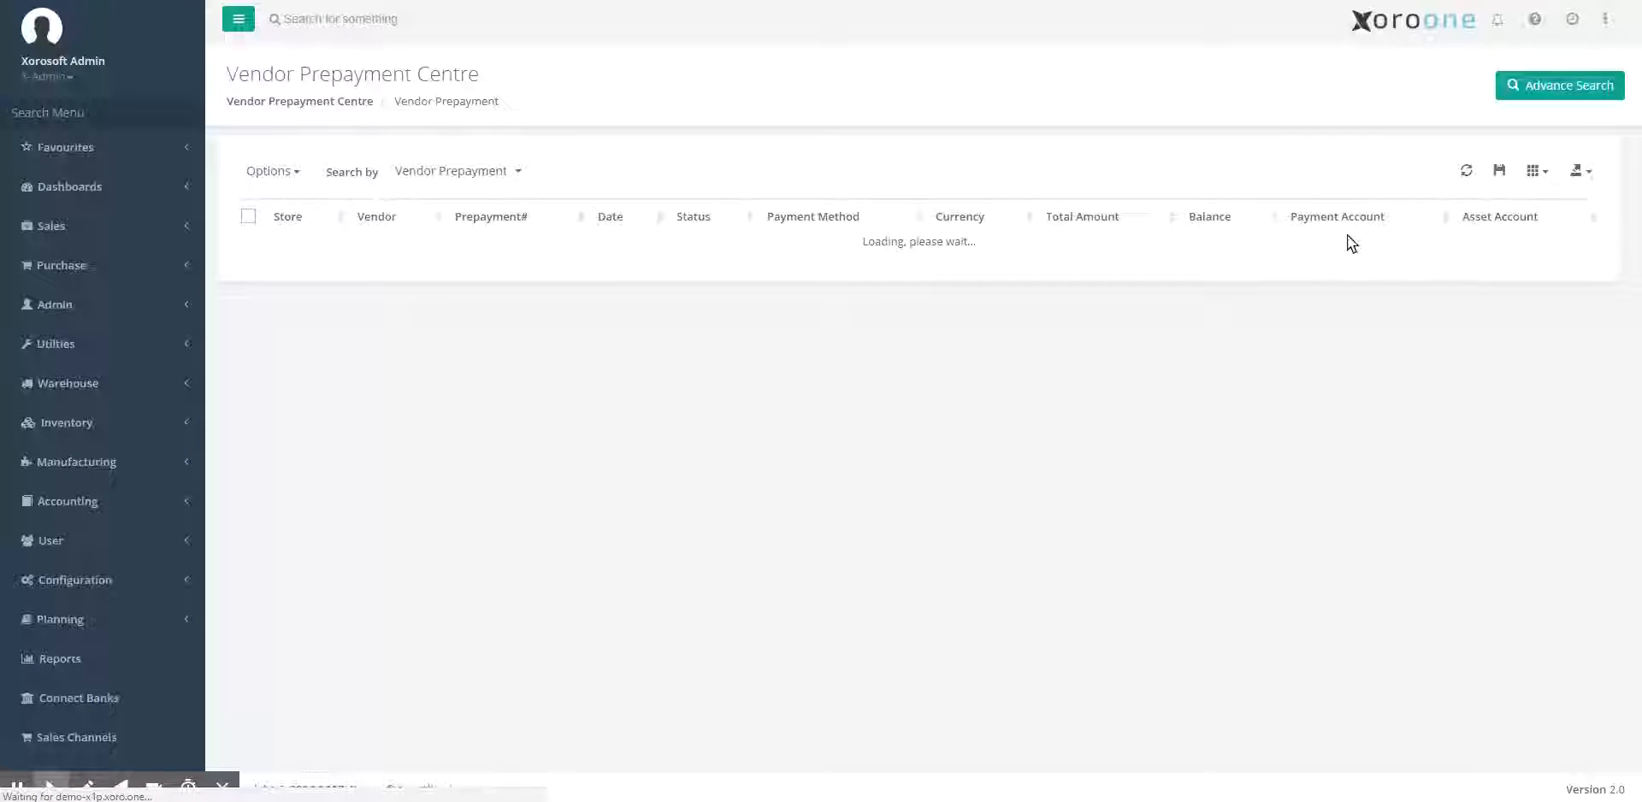
Run an advanced search for vendor prepayments whose Memo contains the $5040 purchase order's number.
{"action": "left_click", "coordinate": [1557, 90]}
{"action": "left_click", "coordinate": [708, 403]}
{"action": "type", "text": "ref"}
{"action": "left_click", "coordinate": [710, 469]}
{"action": "left_click_drag", "start_coordinate": [754, 344], "coordinate": [751, 386]}
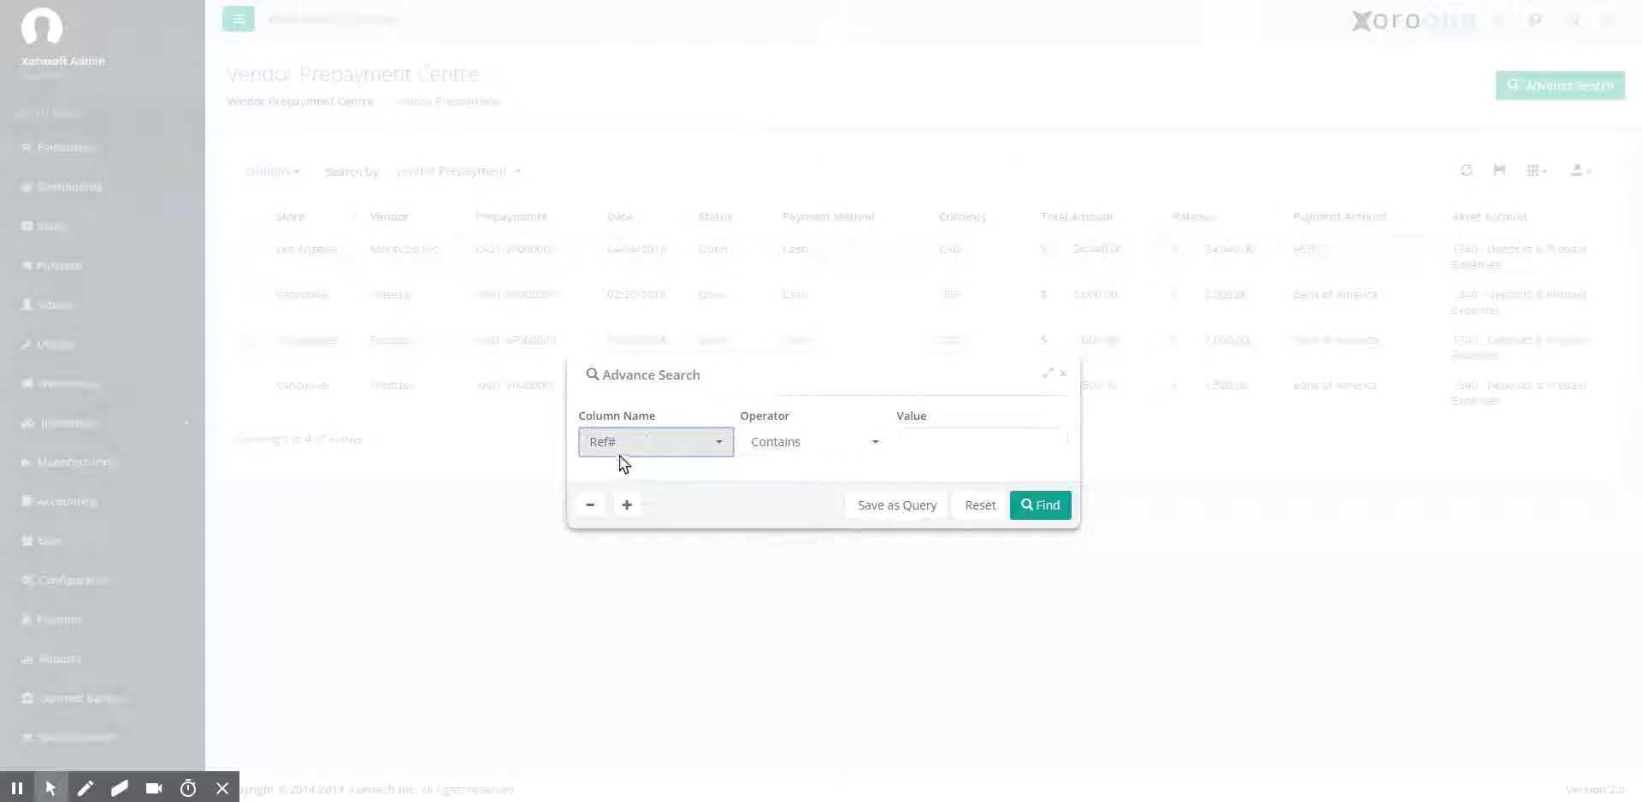
{"action": "left_click", "coordinate": [912, 445]}
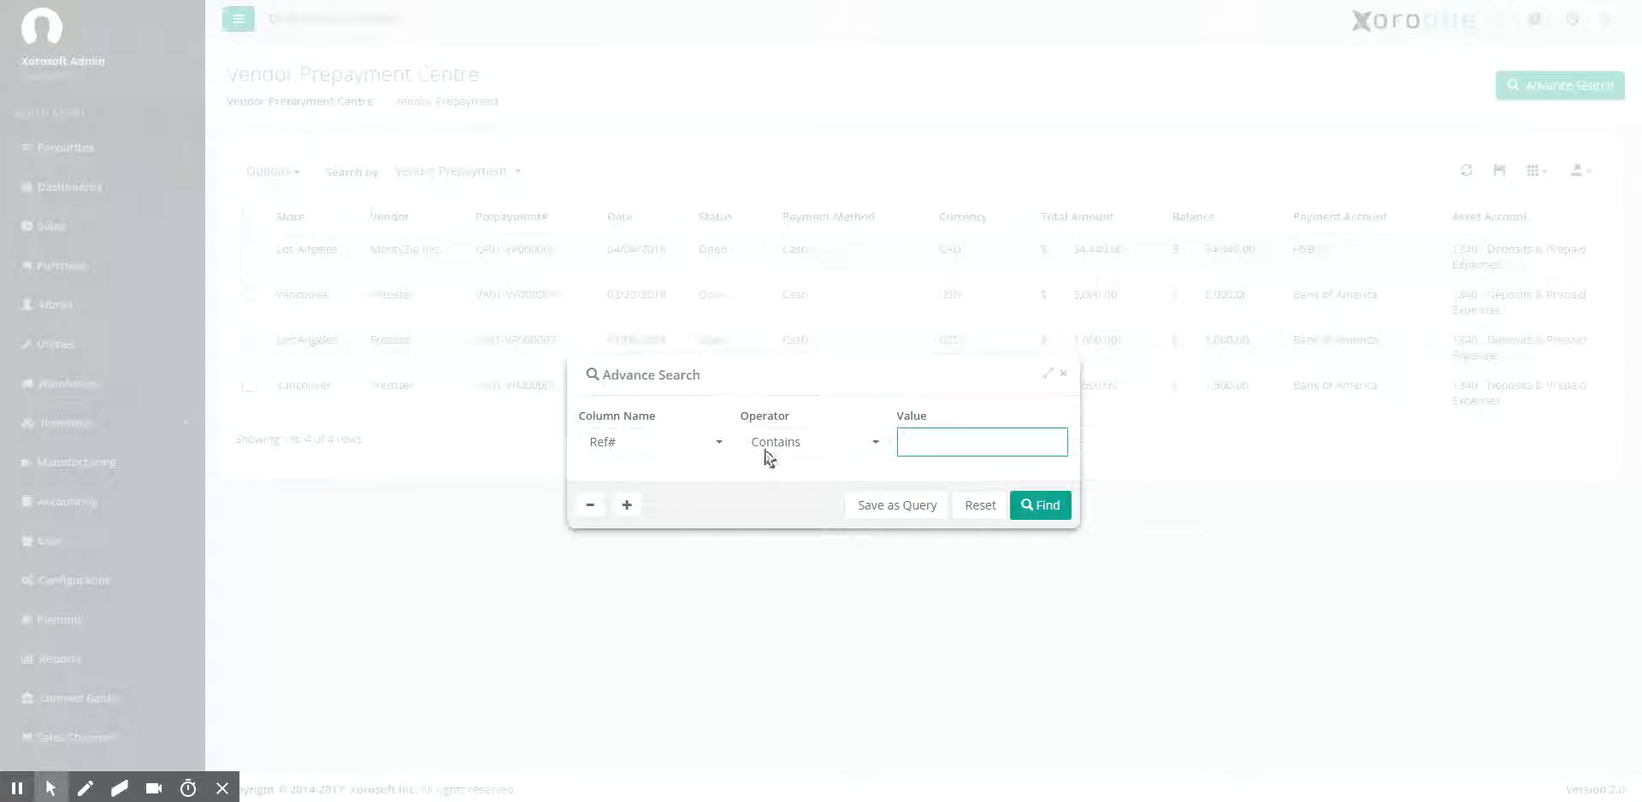
{"action": "left_click", "coordinate": [660, 438]}
{"action": "type", "text": "memo"}
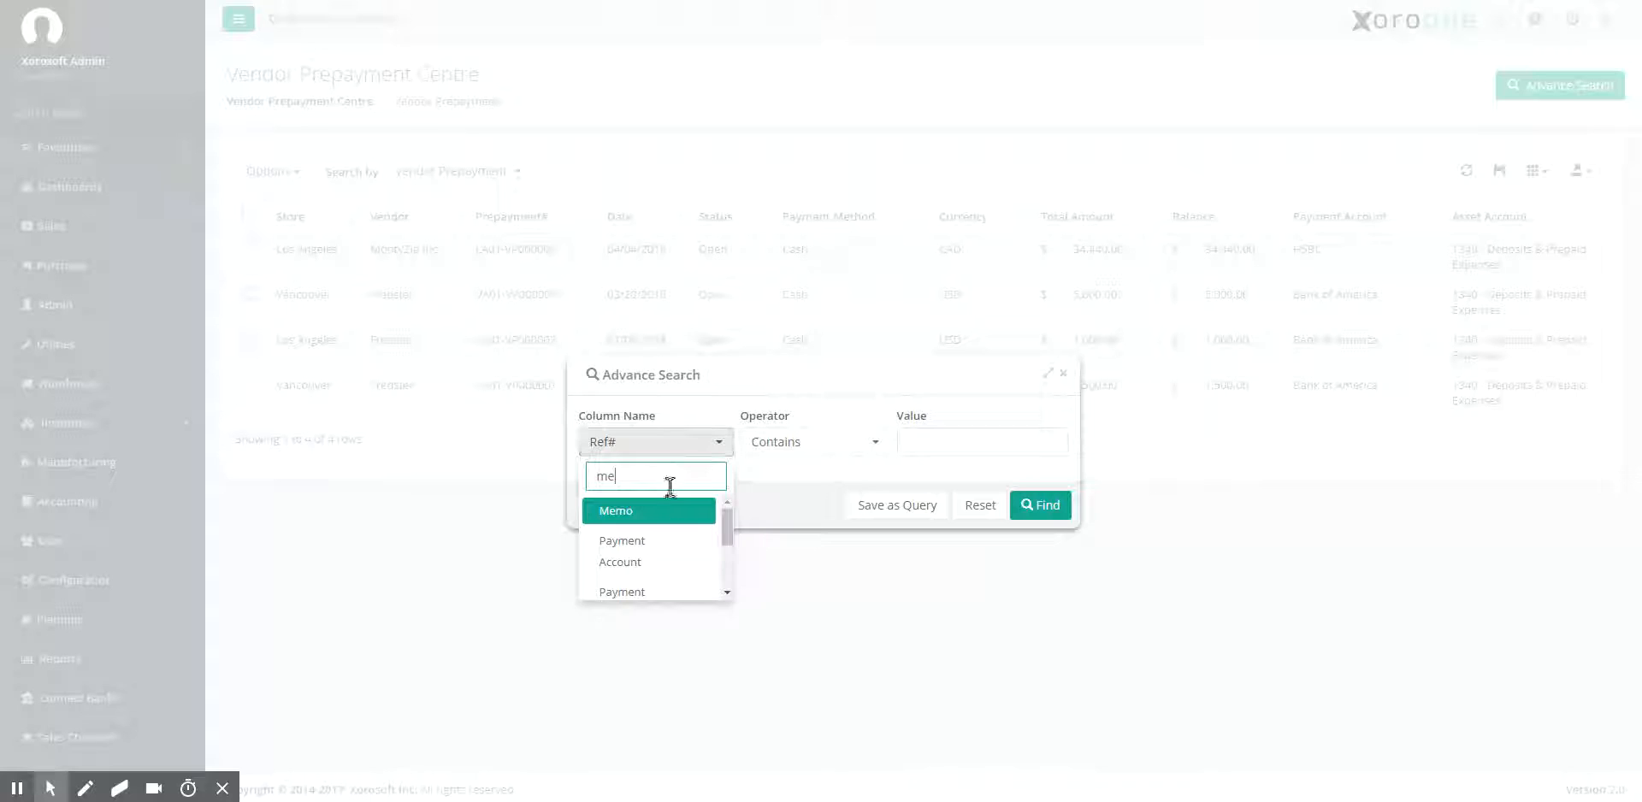
{"action": "left_click", "coordinate": [674, 506]}
{"action": "left_click", "coordinate": [928, 445]}
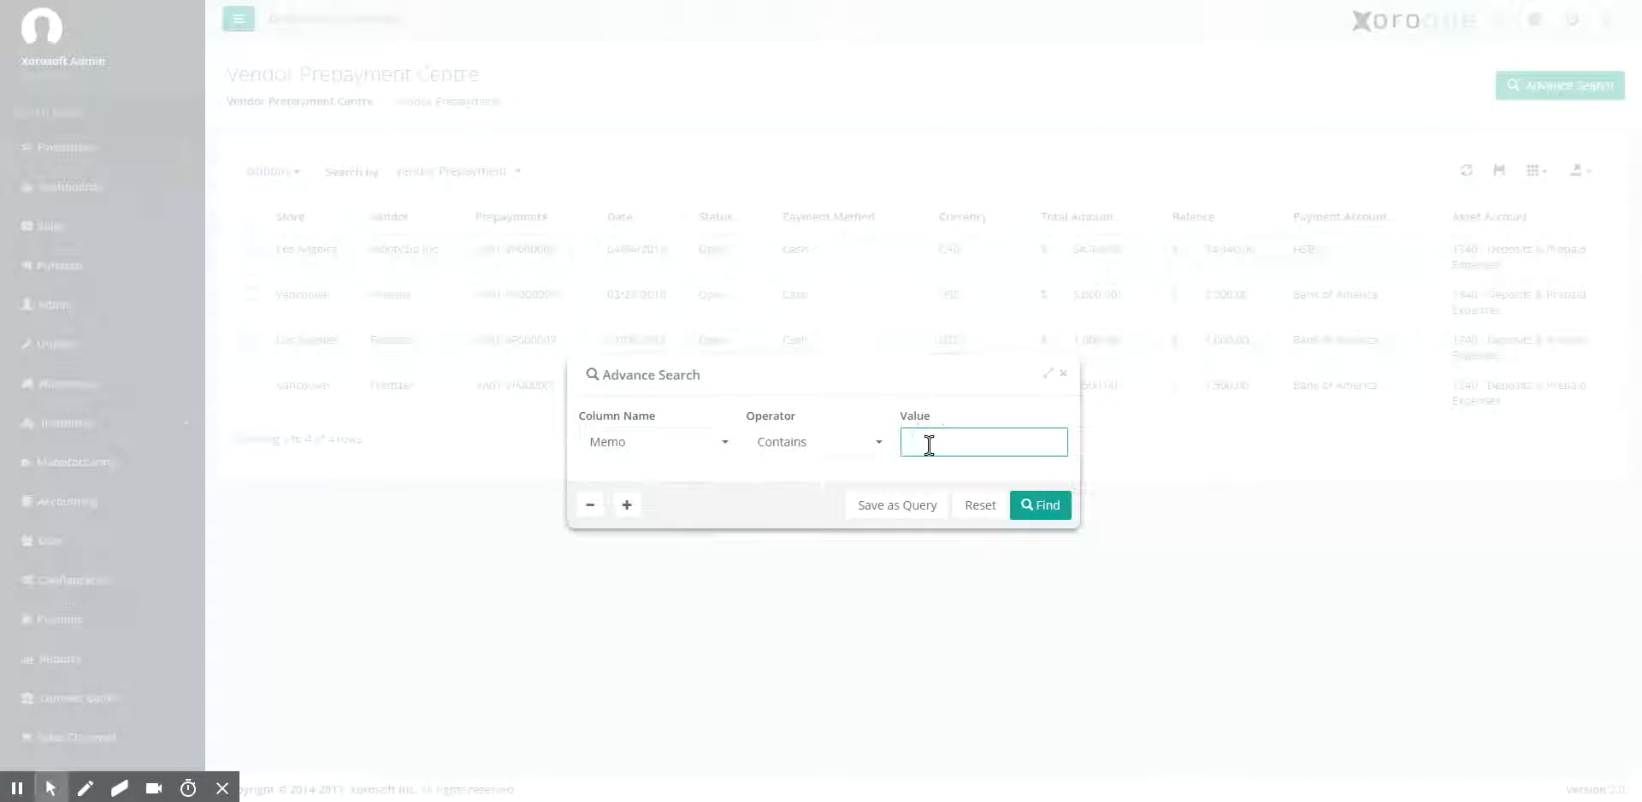
{"action": "left_click", "coordinate": [1051, 509]}
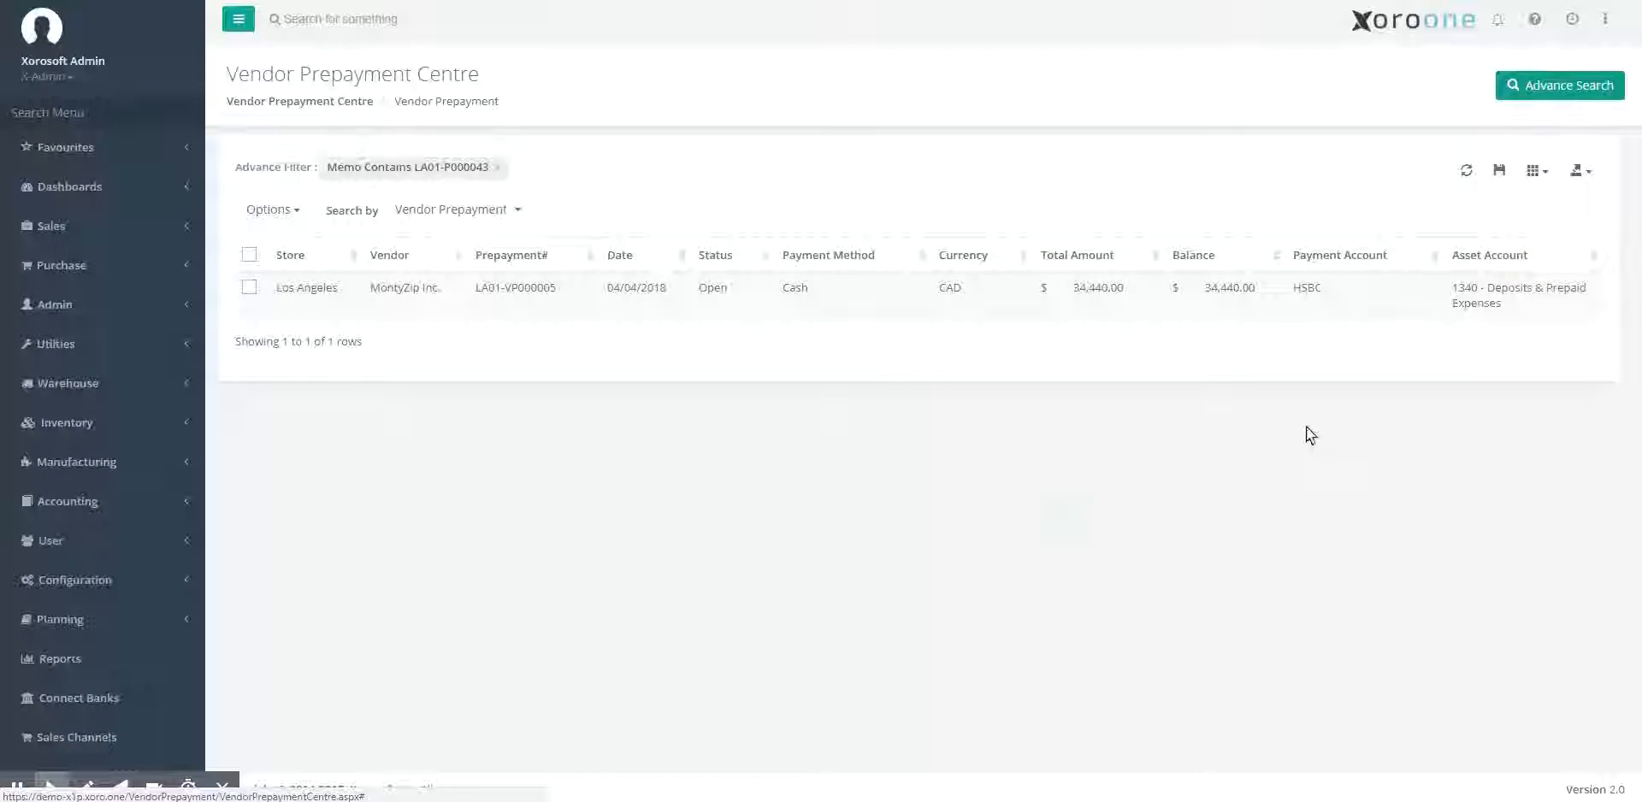
Show the Memo column in the vendor prepayment list.
{"action": "left_click", "coordinate": [1542, 181]}
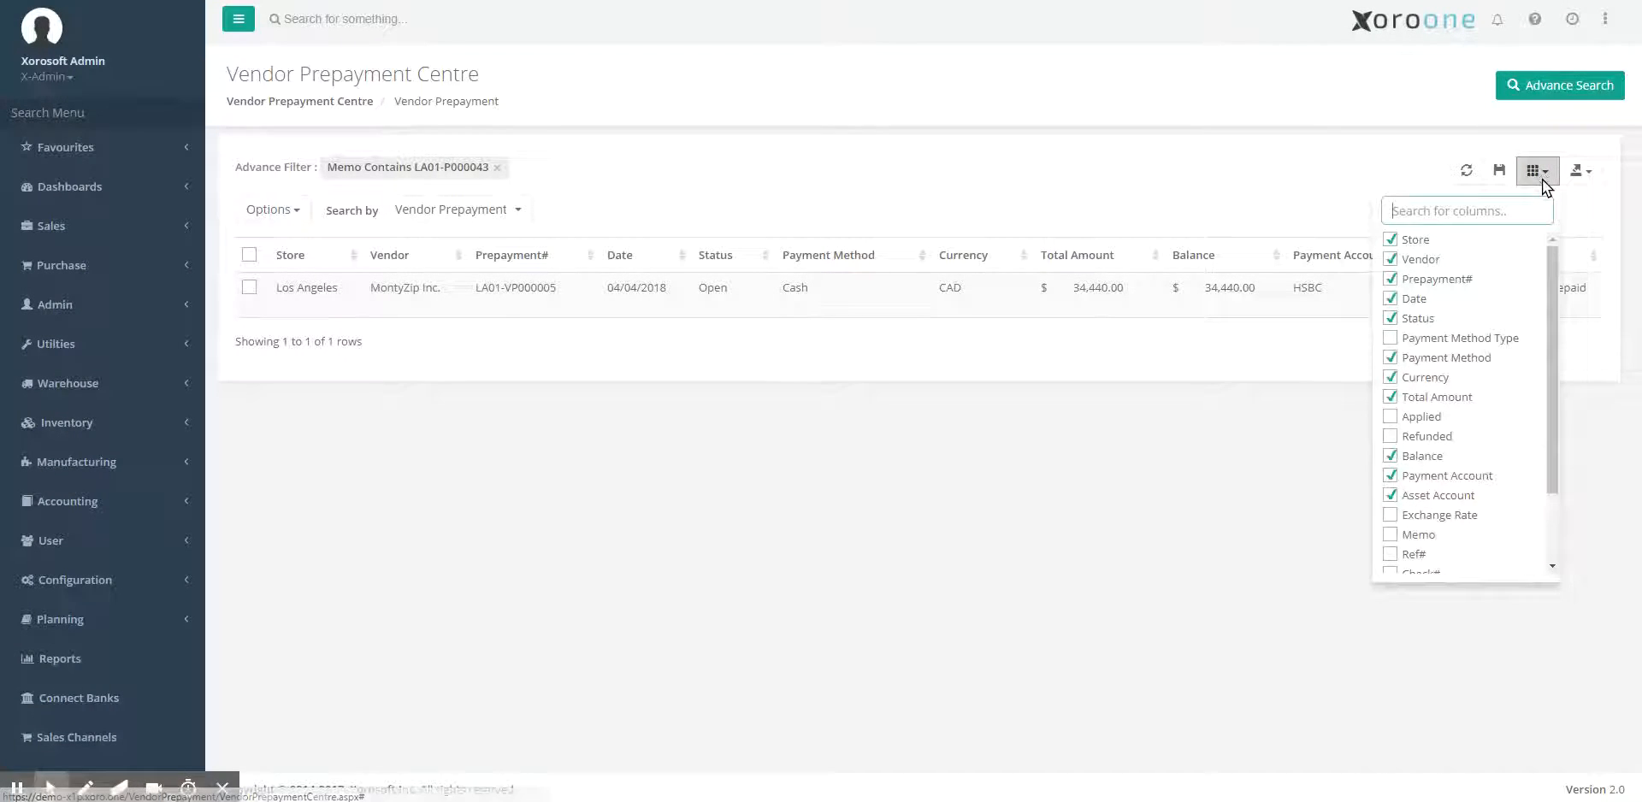
{"action": "scroll", "coordinate": [1426, 459], "scroll_direction": "down", "scroll_amount": 3}
{"action": "left_click", "coordinate": [1419, 440]}
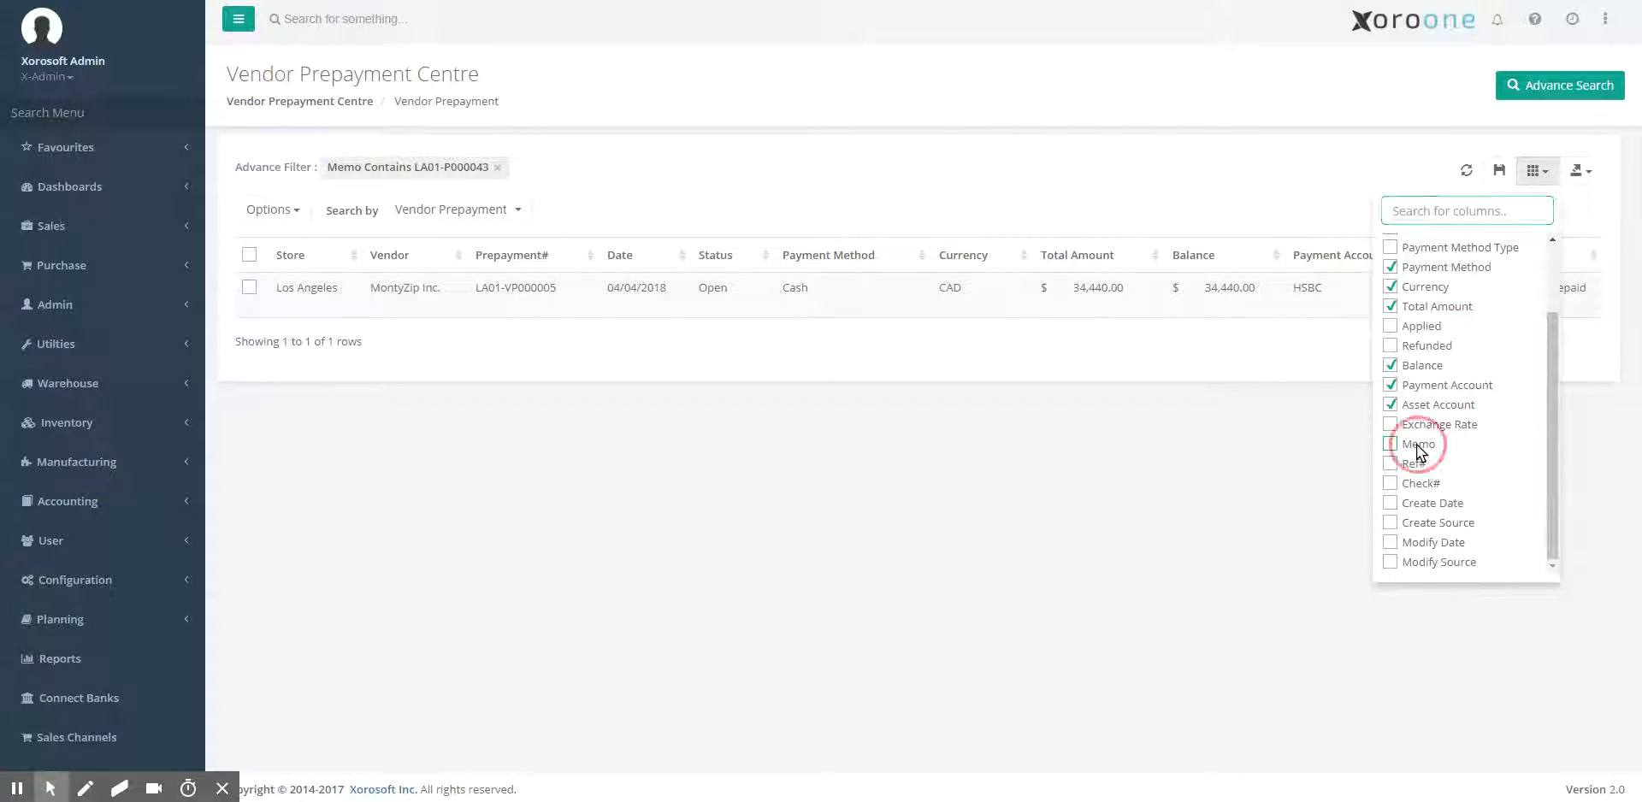
{"action": "left_click", "coordinate": [1334, 450]}
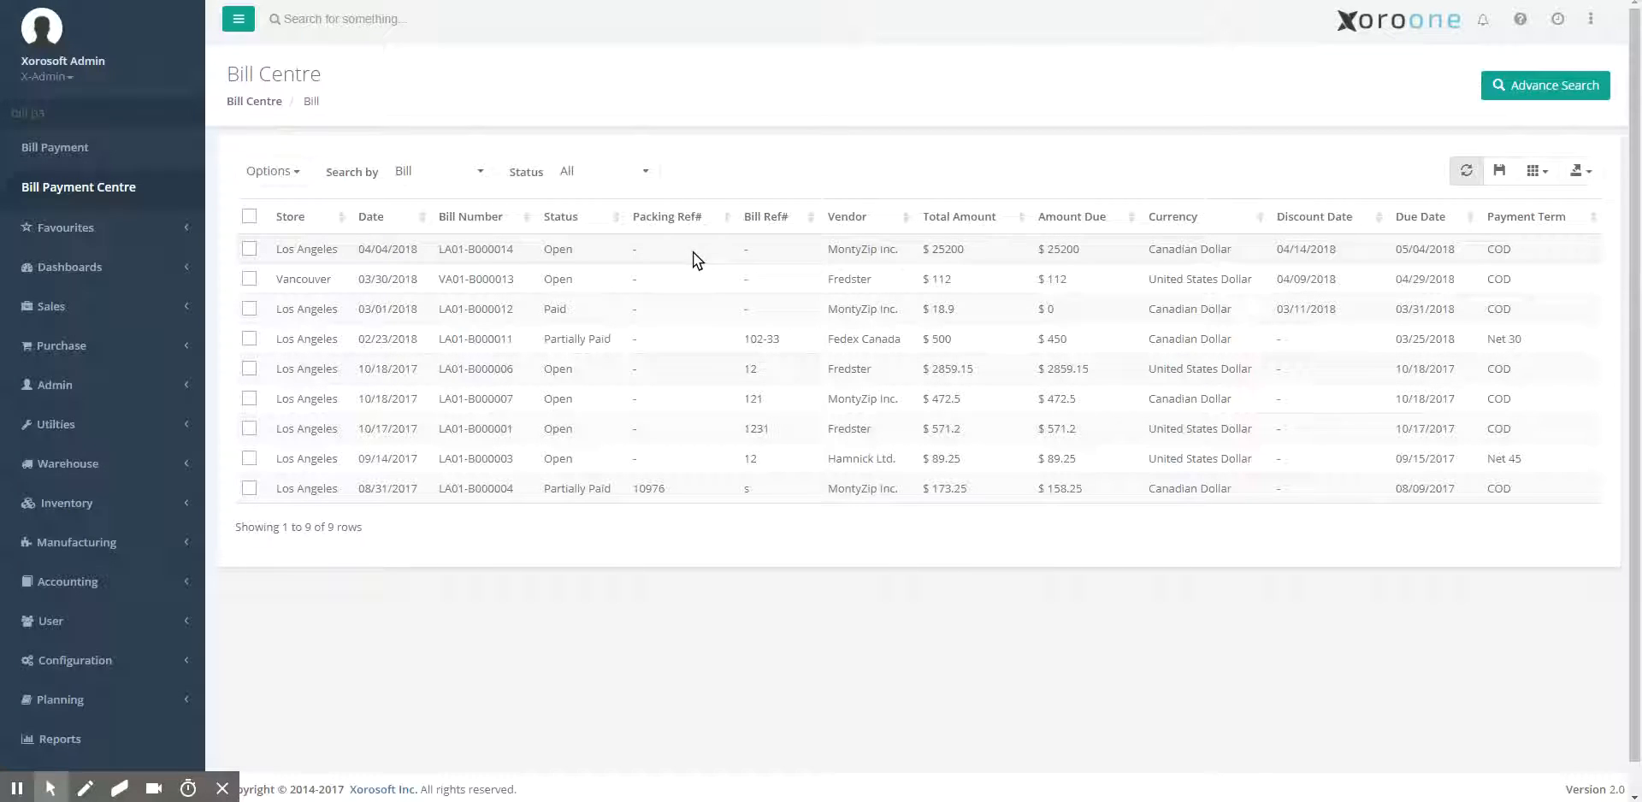
Open Bill Payment for the $25200 MontyZip Inc. bill in the Bill Centre and set its pay amount to 0.
{"action": "left_click", "coordinate": [650, 250]}
{"action": "left_click", "coordinate": [672, 268]}
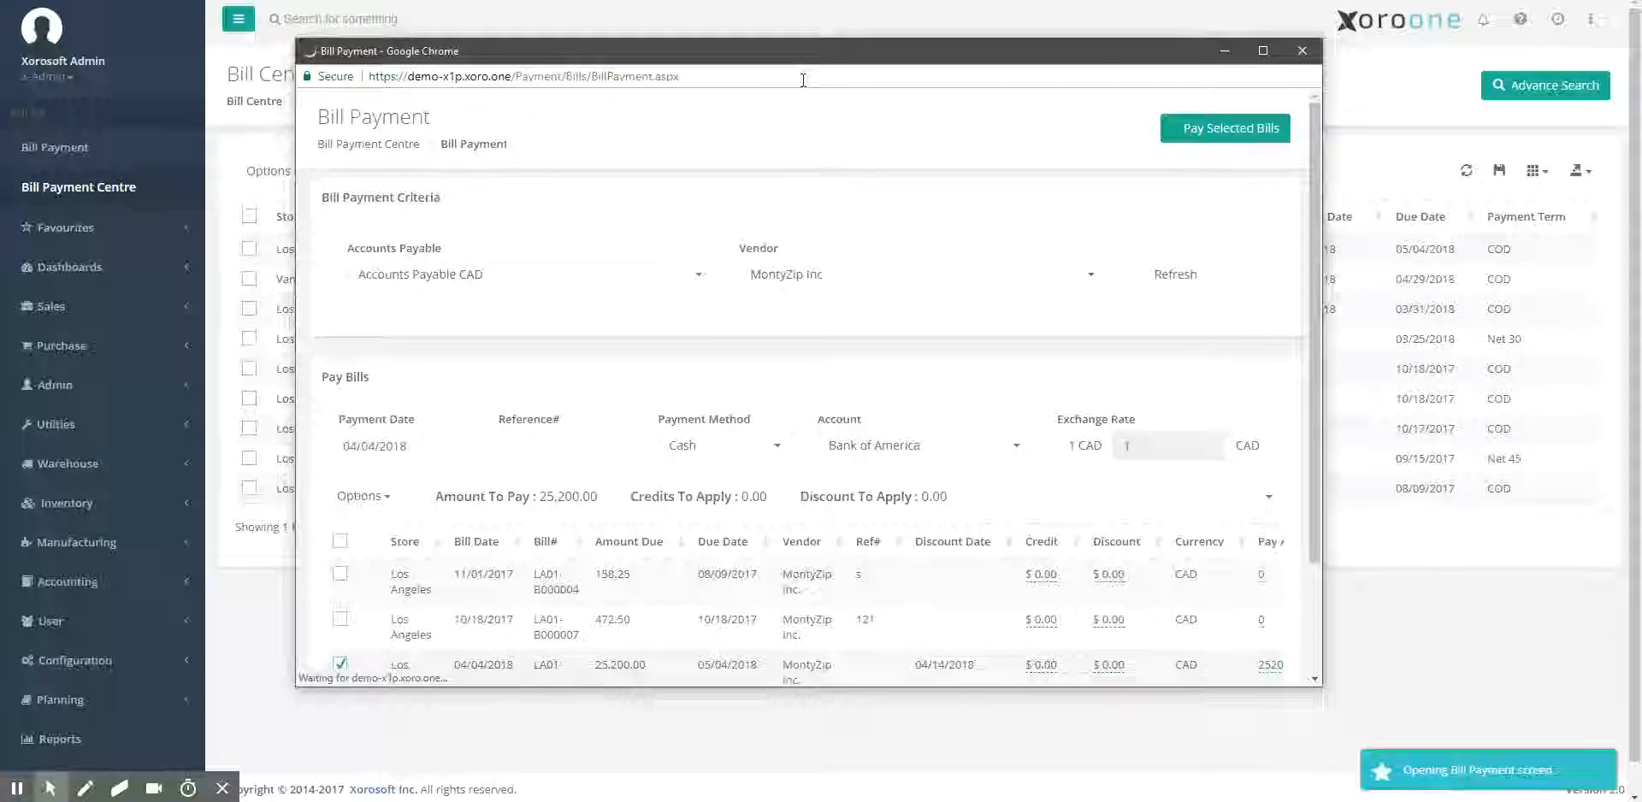
{"action": "scroll", "coordinate": [1063, 447], "scroll_direction": "down", "scroll_amount": 3}
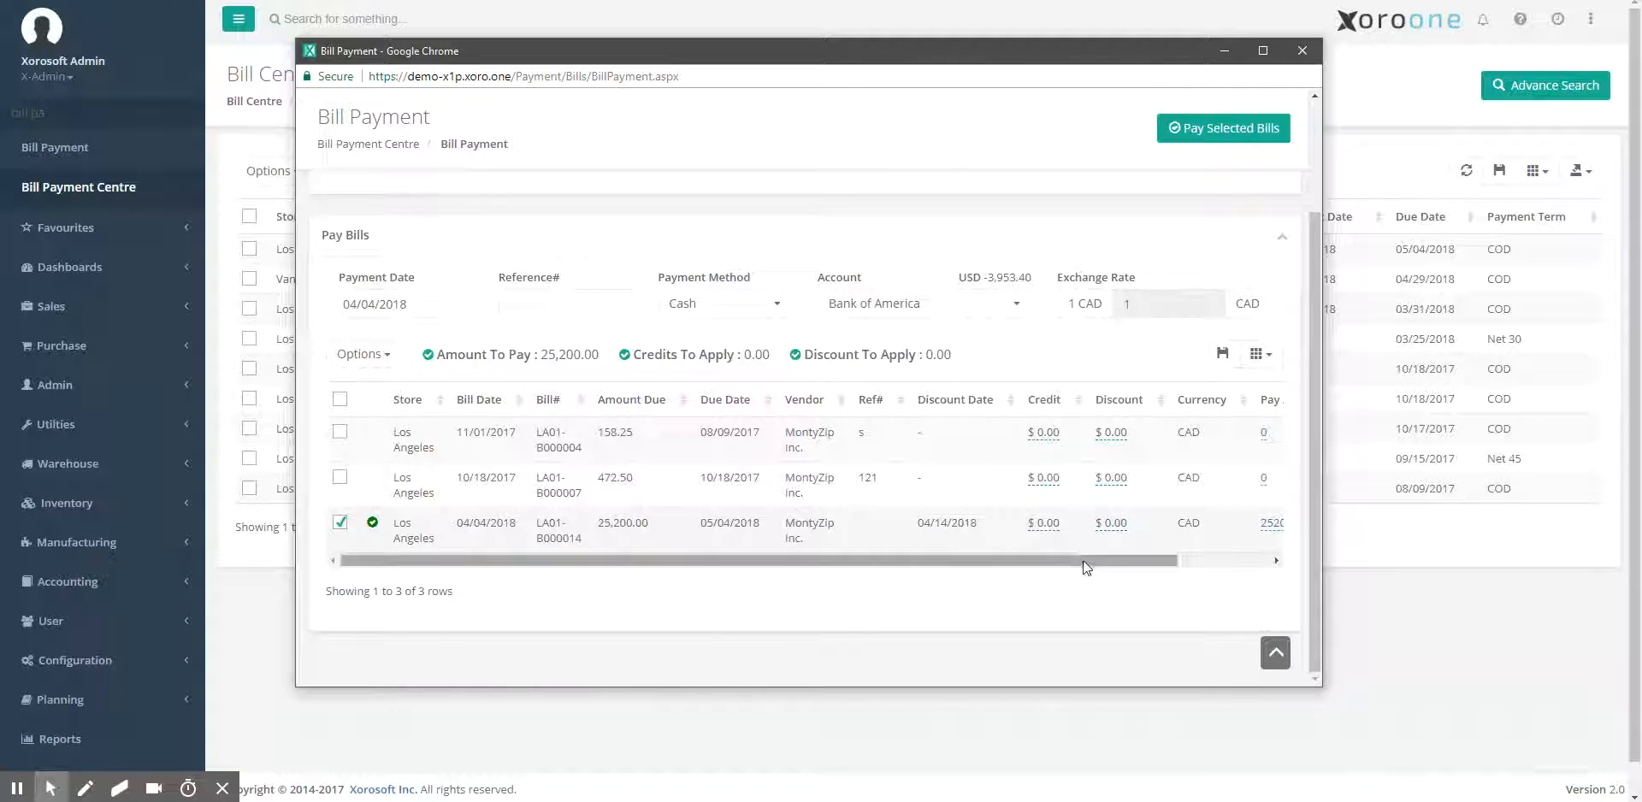
{"action": "left_click_drag", "start_coordinate": [1084, 557], "coordinate": [1206, 564]}
{"action": "left_click", "coordinate": [1171, 523]}
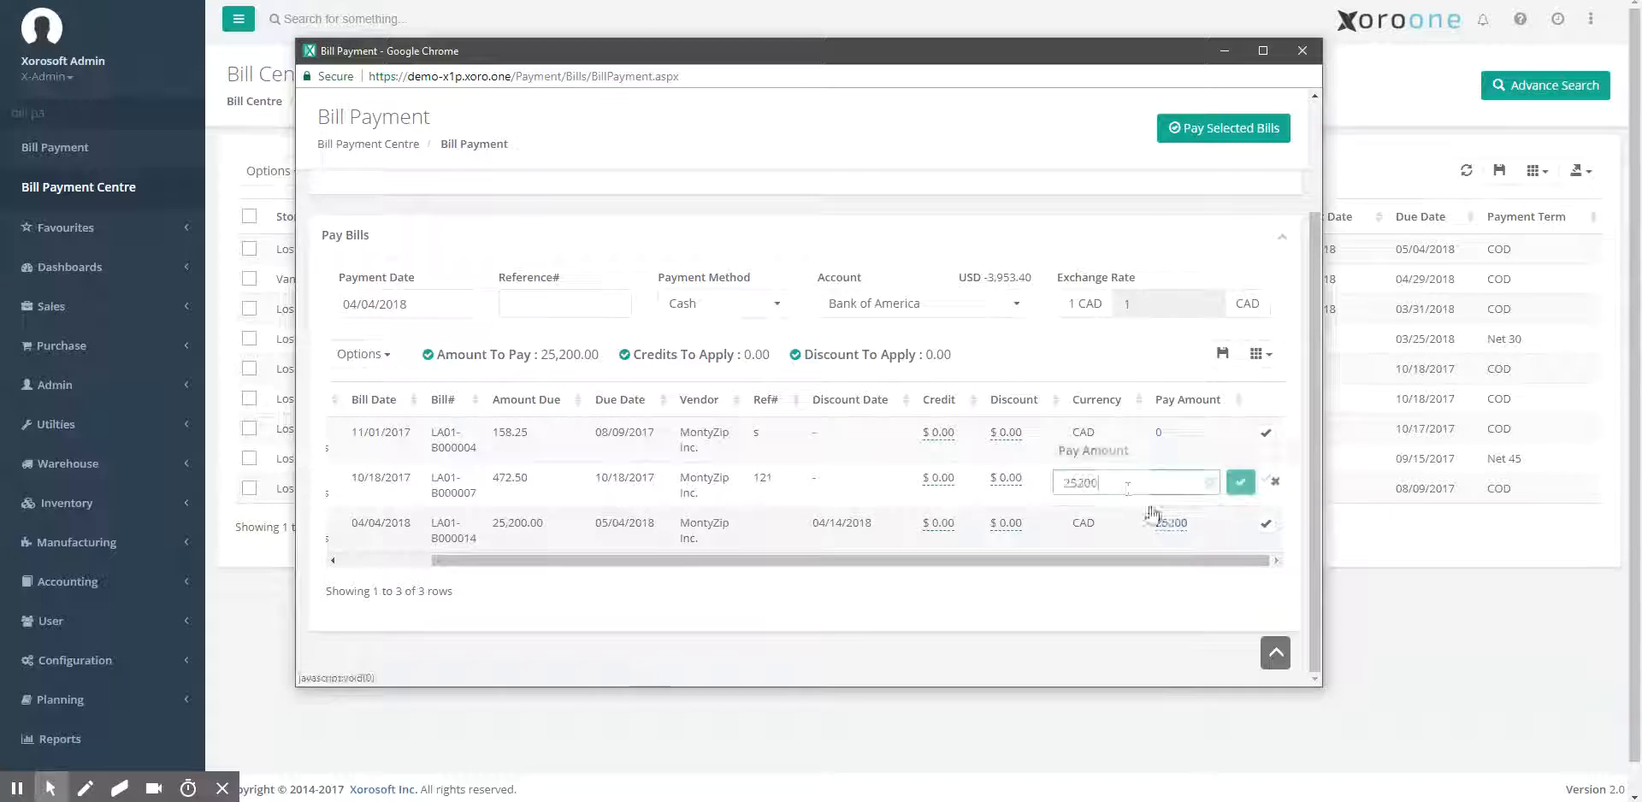
{"action": "type", "text": "0"}
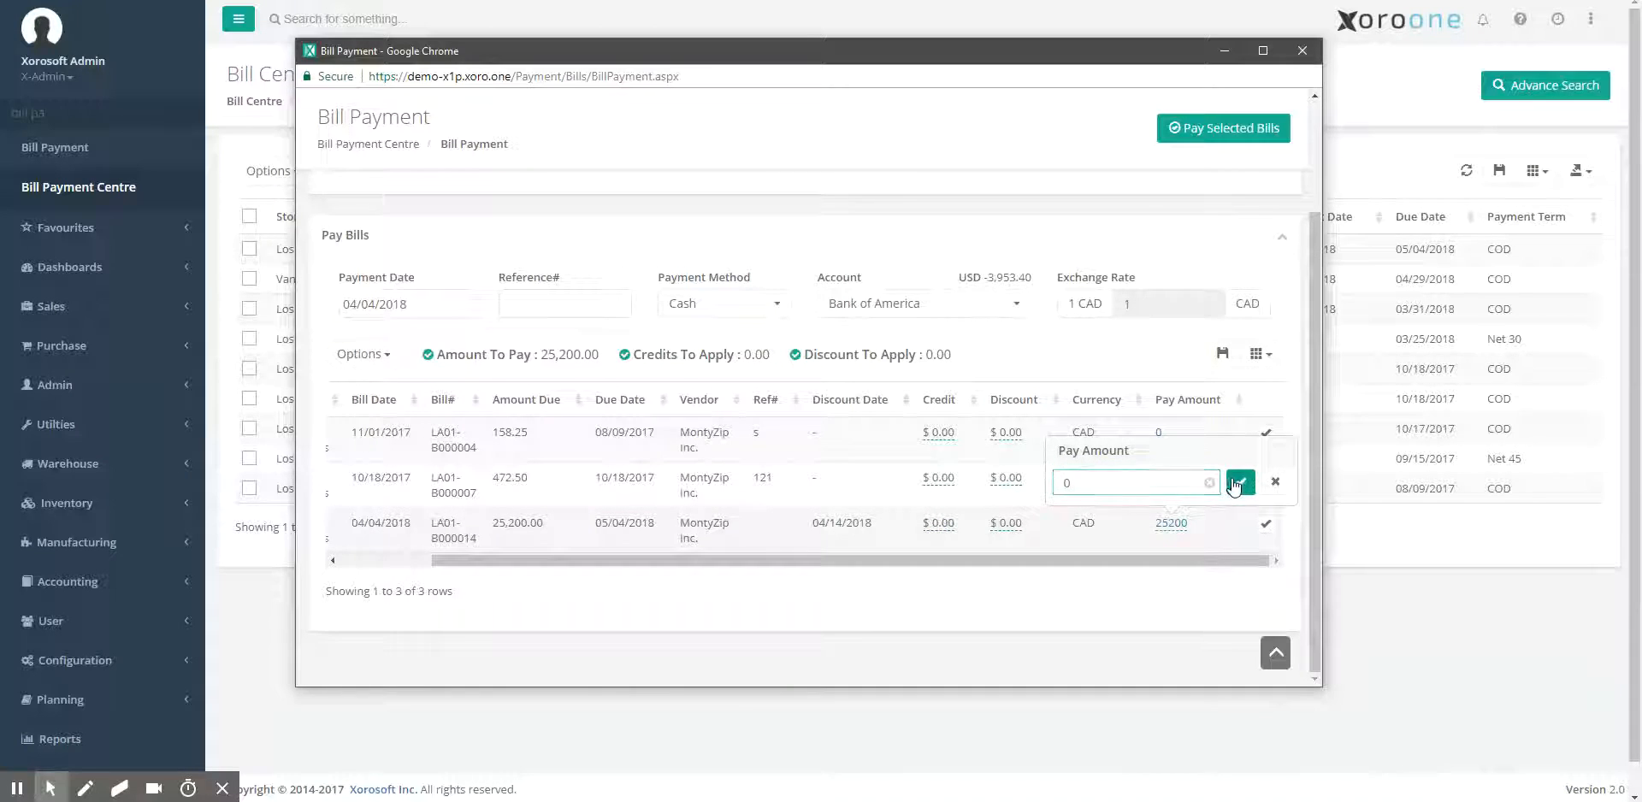
{"action": "left_click", "coordinate": [1240, 482]}
Apply 5040 of the MontyZip Inc. vendor prepayment as credit to the $25200 bill.
{"action": "left_click", "coordinate": [939, 526]}
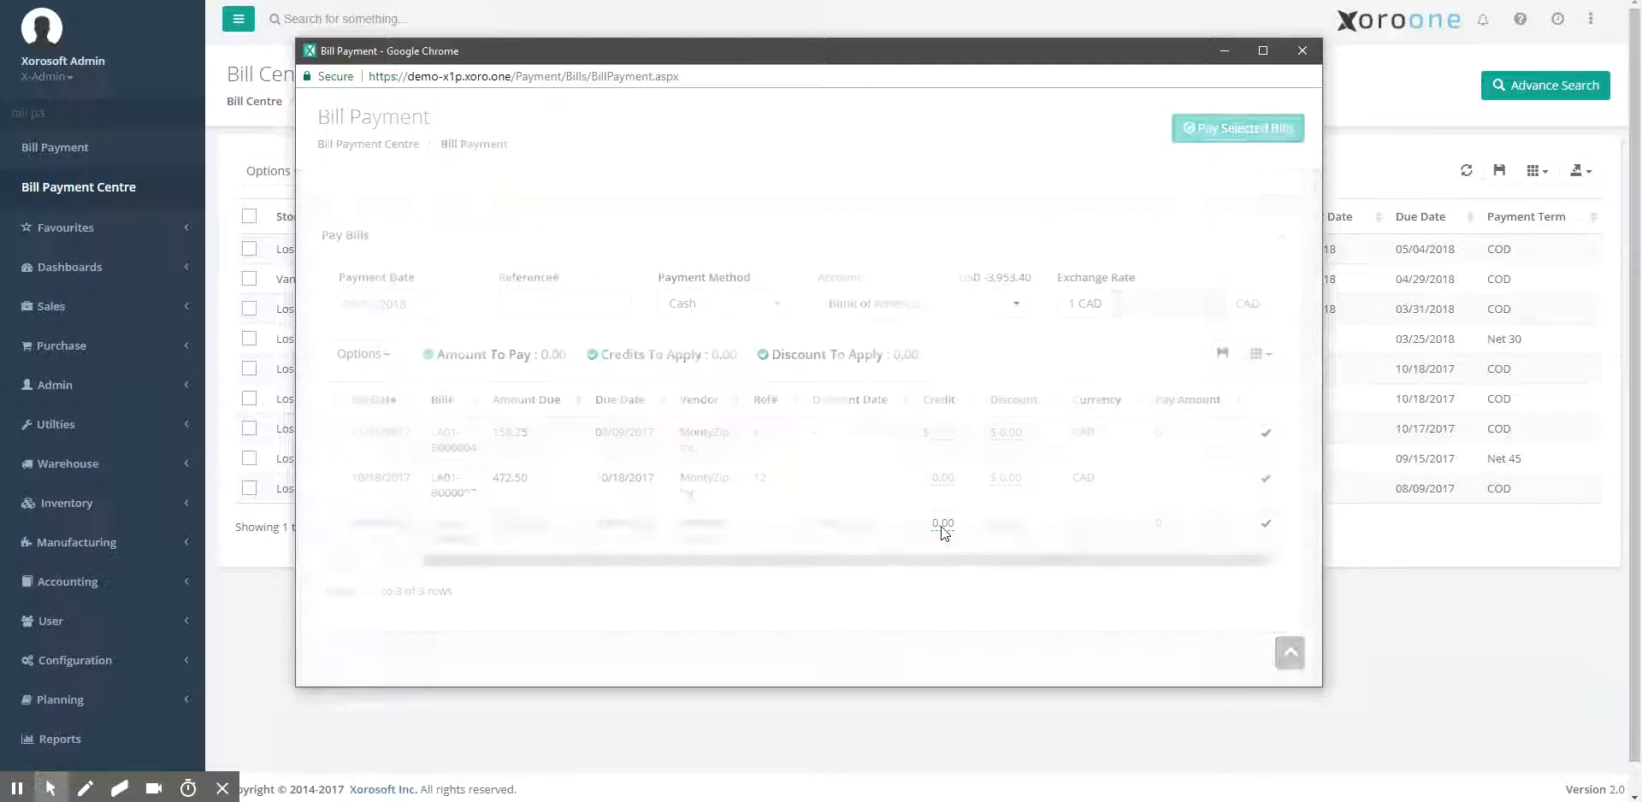
{"action": "left_click", "coordinate": [633, 358]}
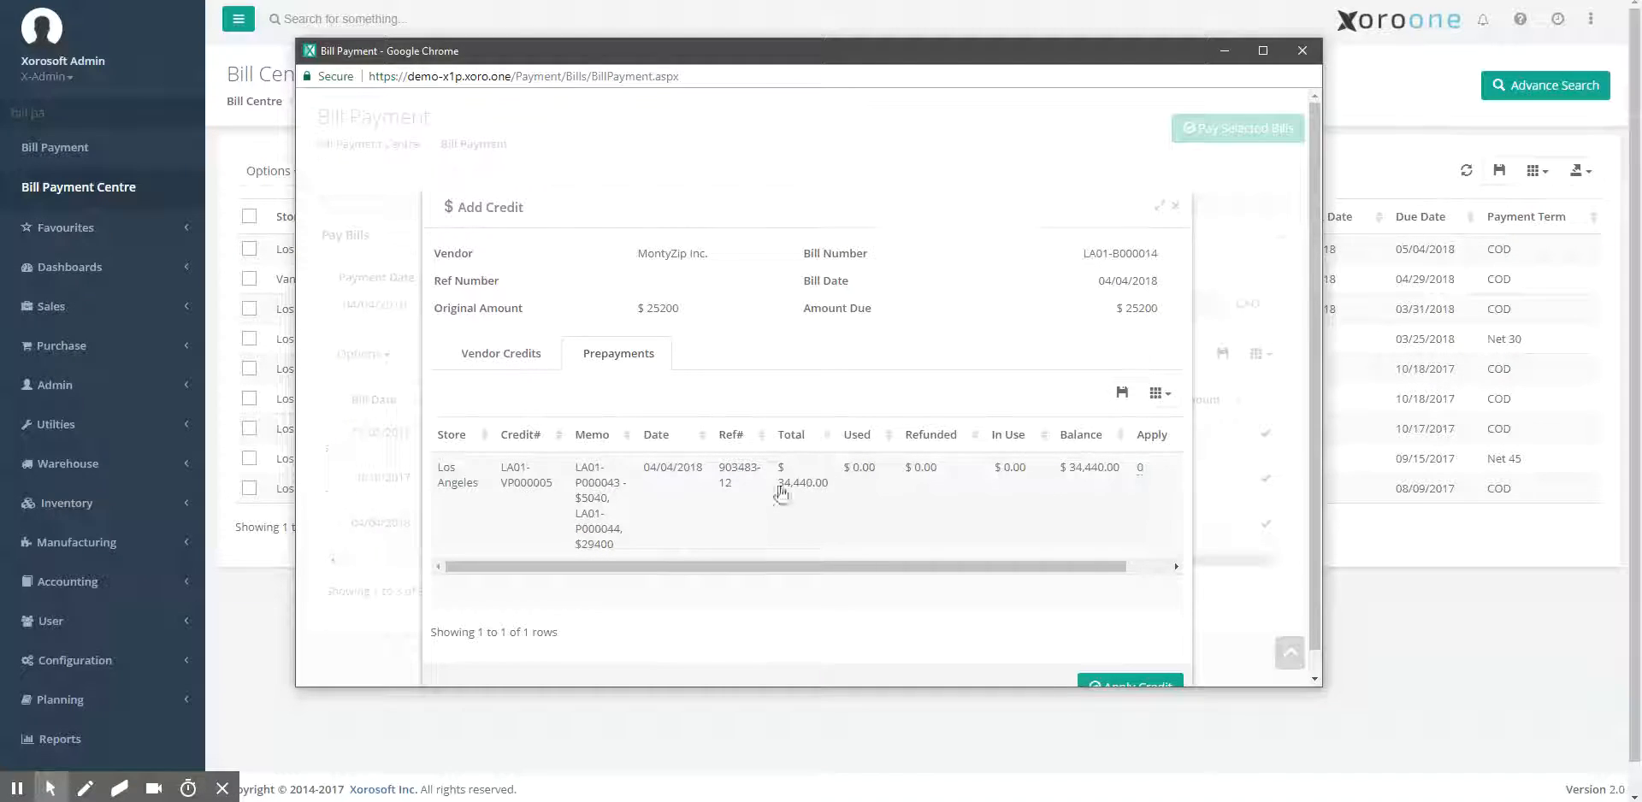
{"action": "left_click", "coordinate": [1139, 471]}
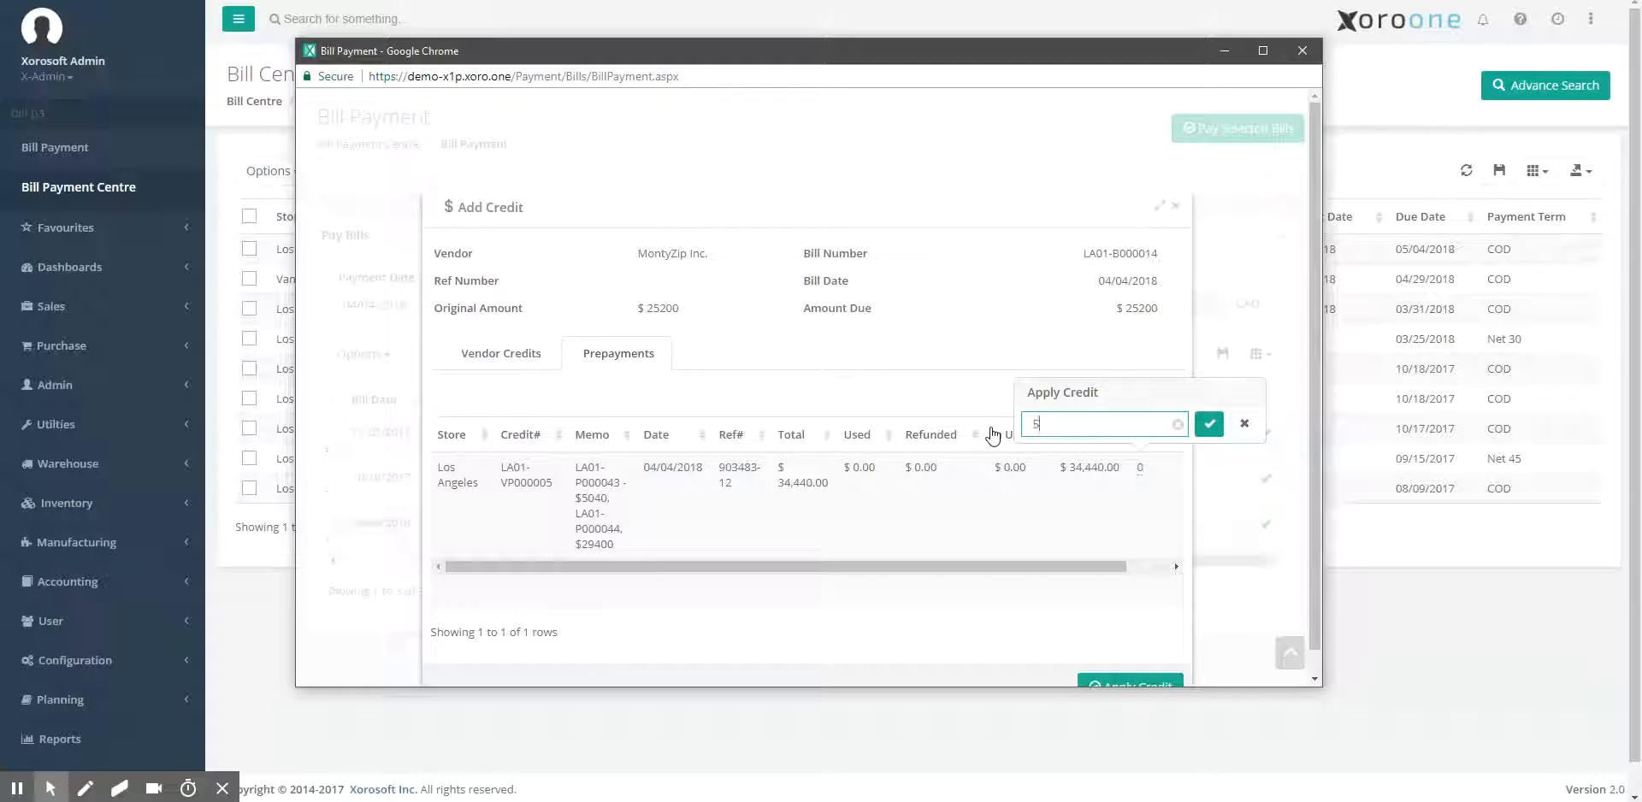
{"action": "left_click", "coordinate": [1208, 425]}
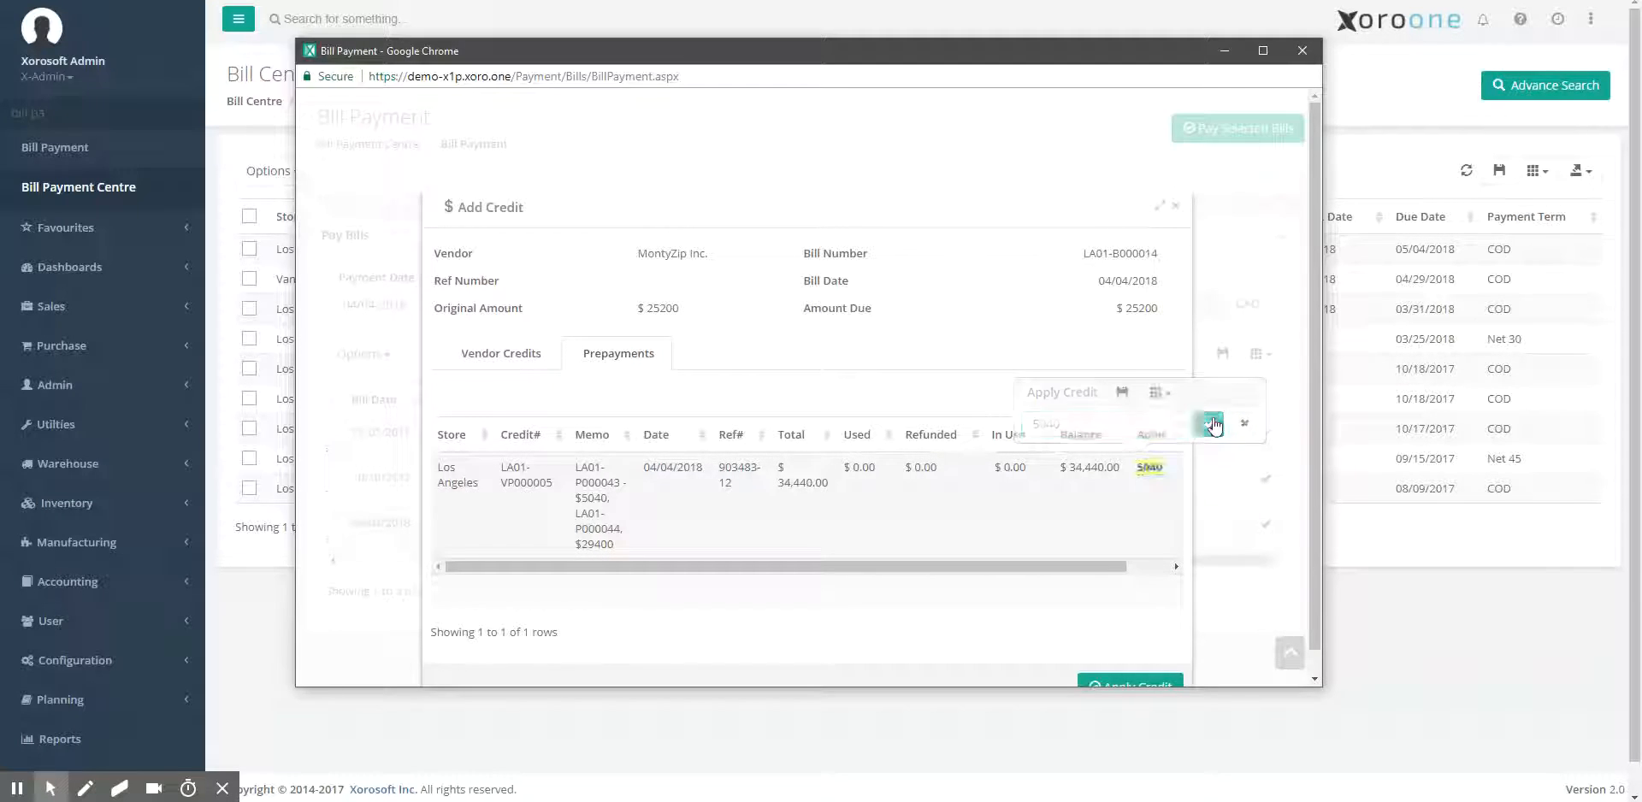
{"action": "scroll", "coordinate": [1033, 194], "scroll_direction": "down", "scroll_amount": 1}
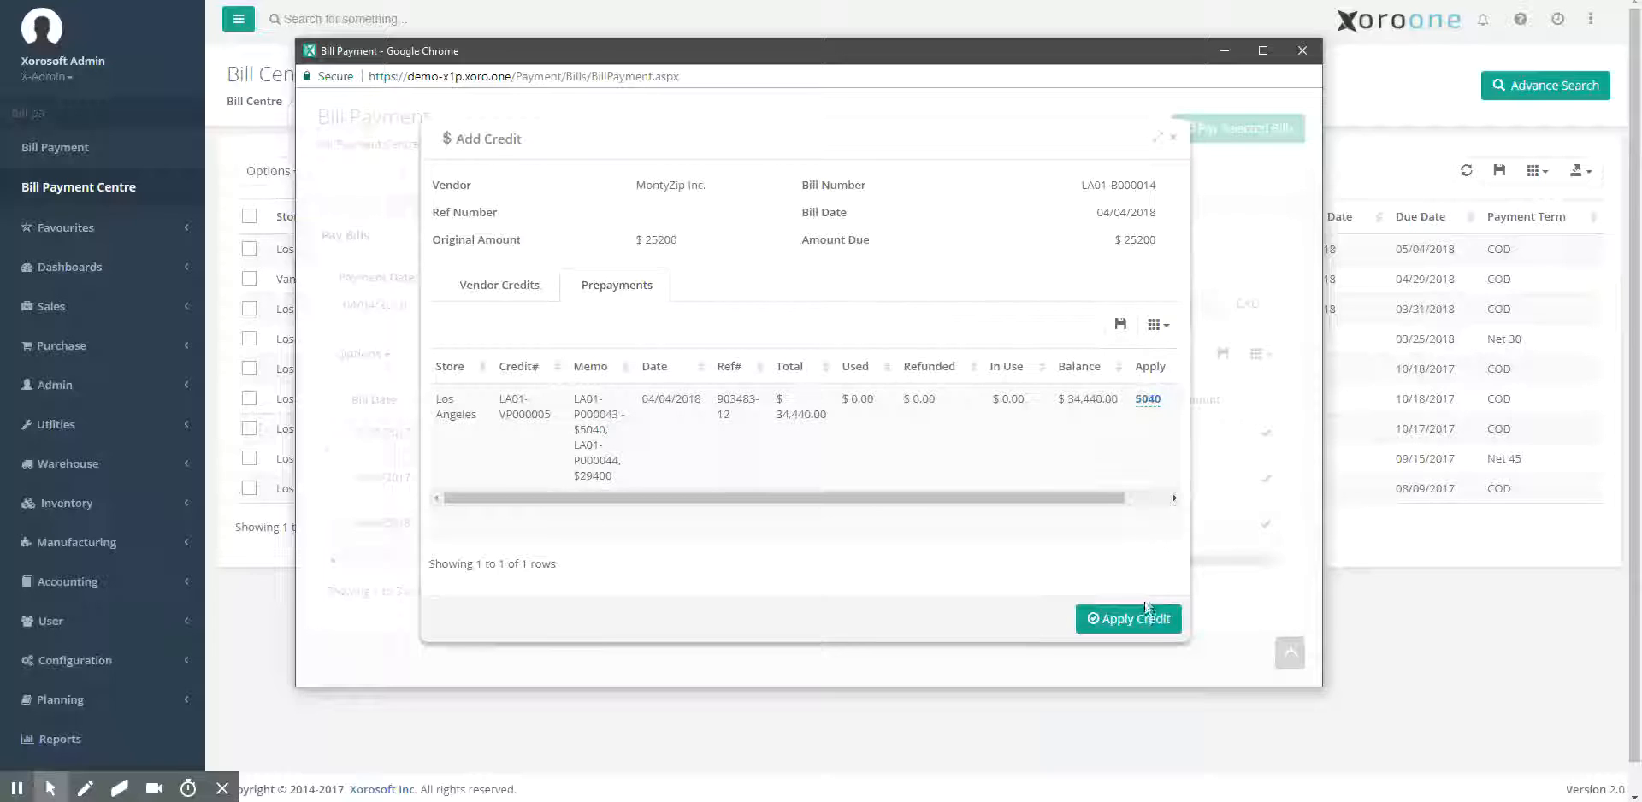
{"action": "left_click", "coordinate": [1140, 621]}
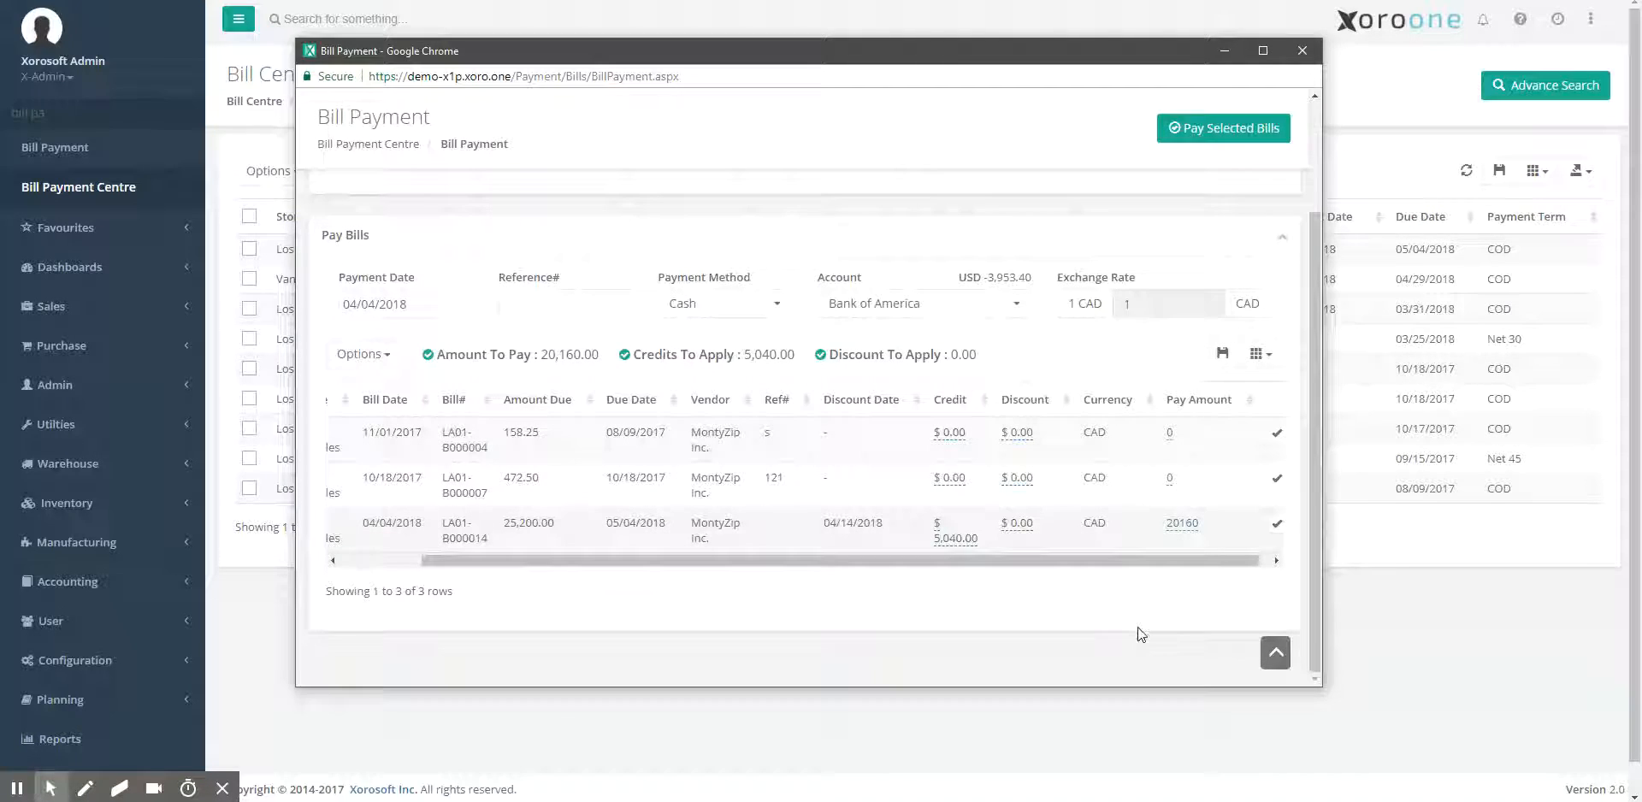
Set the $25200 bill's pay amount back to 0 so only the credit is applied.
{"action": "left_click", "coordinate": [1178, 525]}
{"action": "left_click_drag", "start_coordinate": [1128, 484], "coordinate": [1069, 484]}
{"action": "type", "text": "0"}
{"action": "left_click", "coordinate": [1251, 482]}
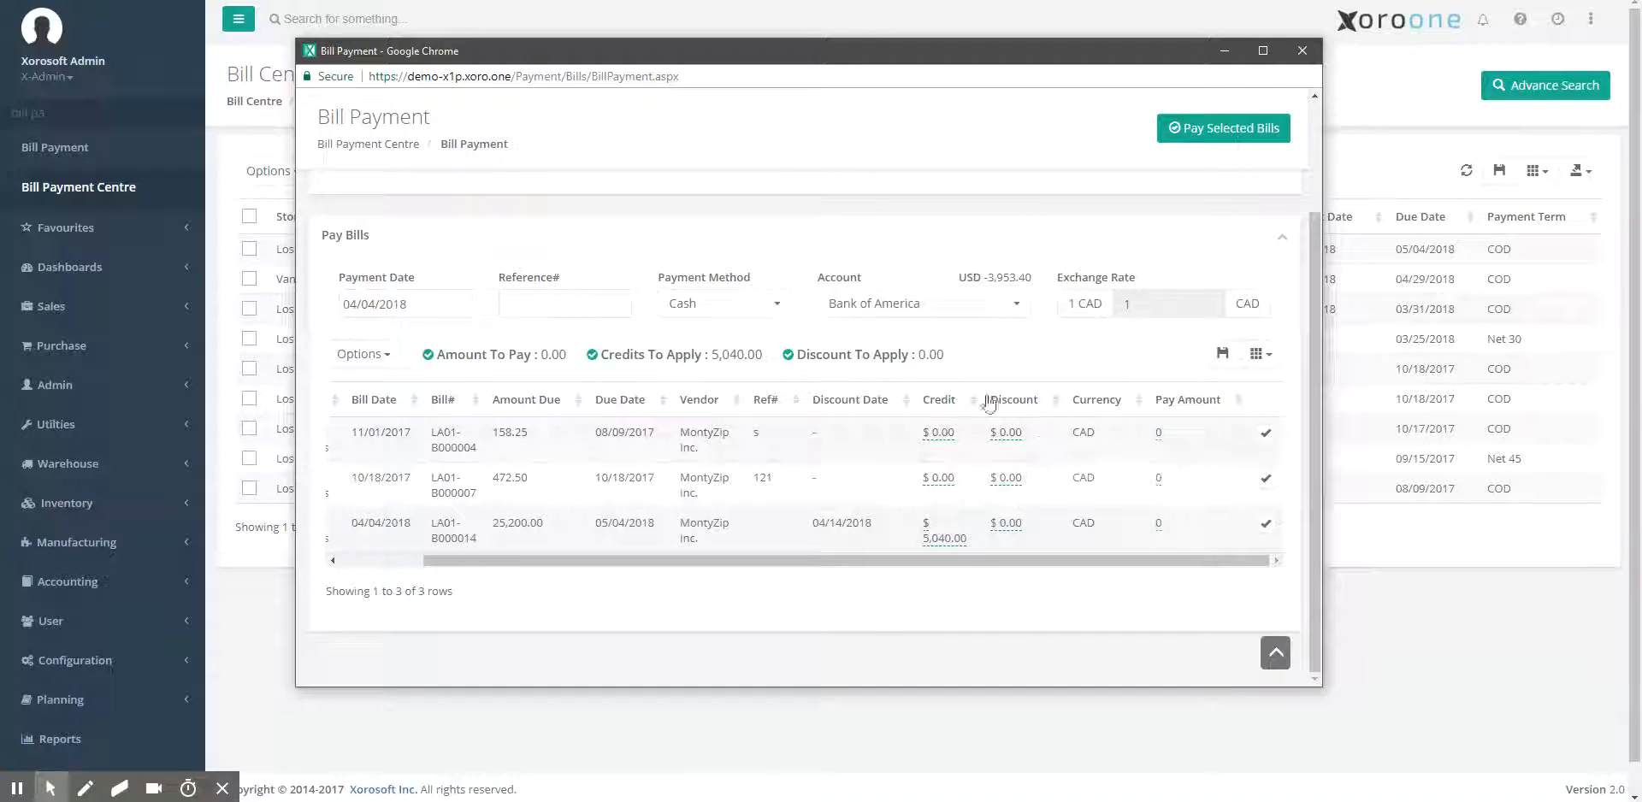
Choose HSBC as the payment account and pay the selected MontyZip Inc. bill, confirming the payment.
{"action": "left_click", "coordinate": [908, 310]}
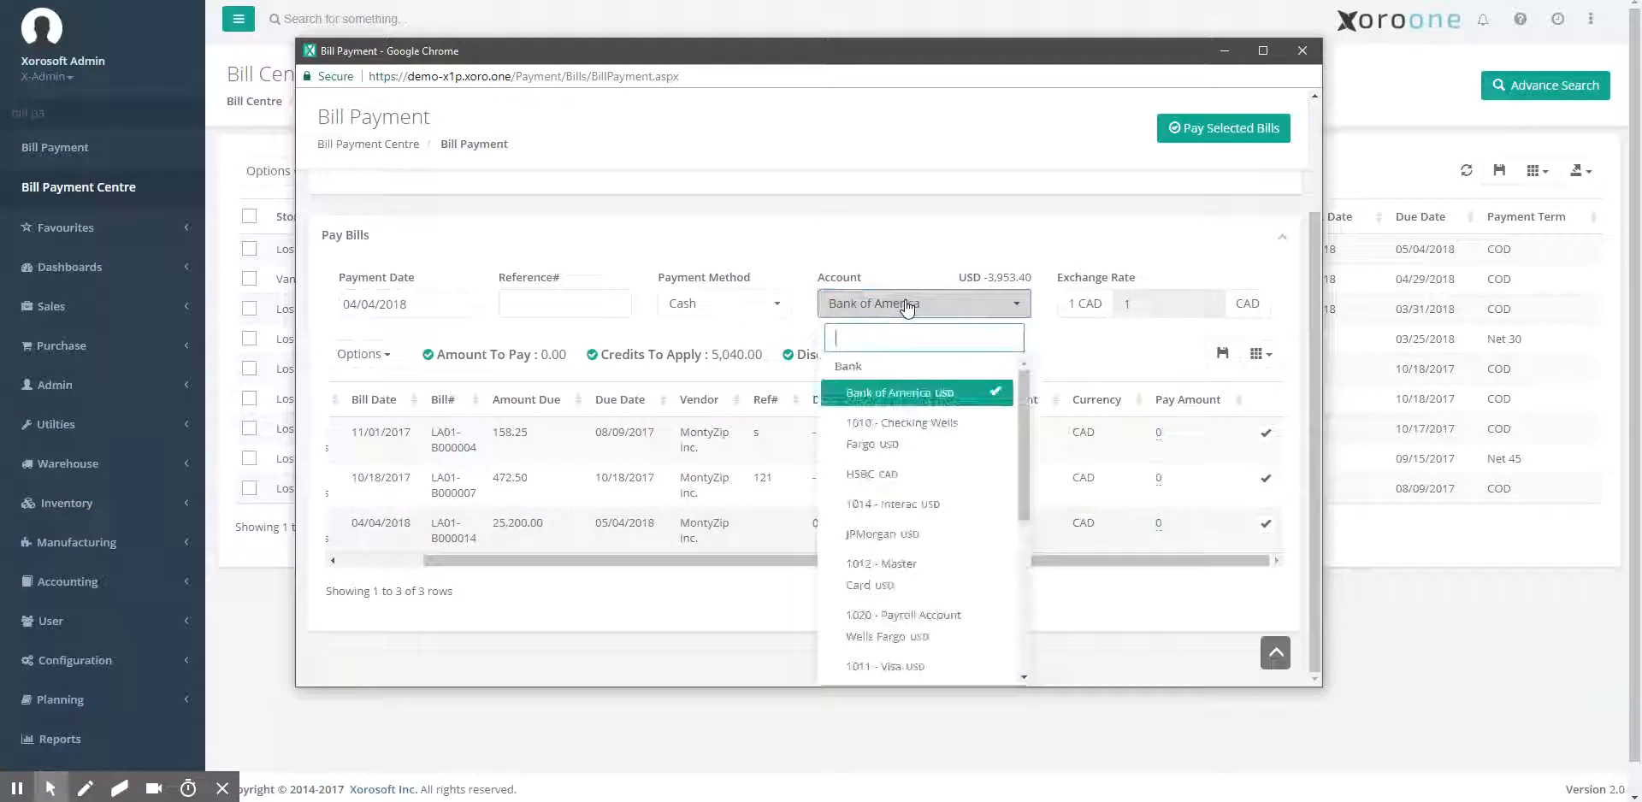
{"action": "left_click", "coordinate": [937, 476]}
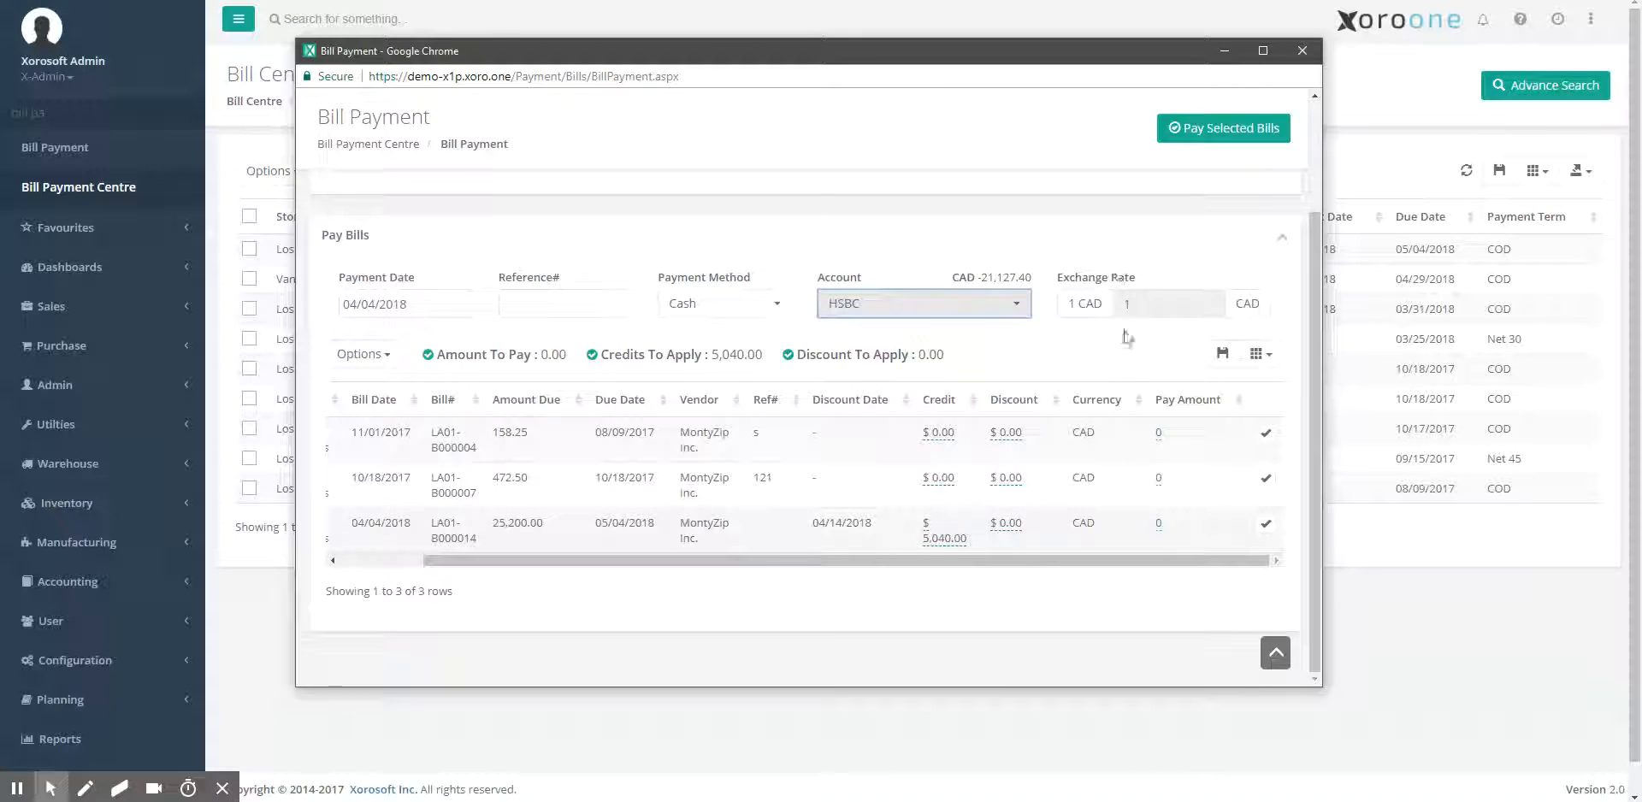
{"action": "left_click_drag", "start_coordinate": [1008, 557], "coordinate": [928, 578]}
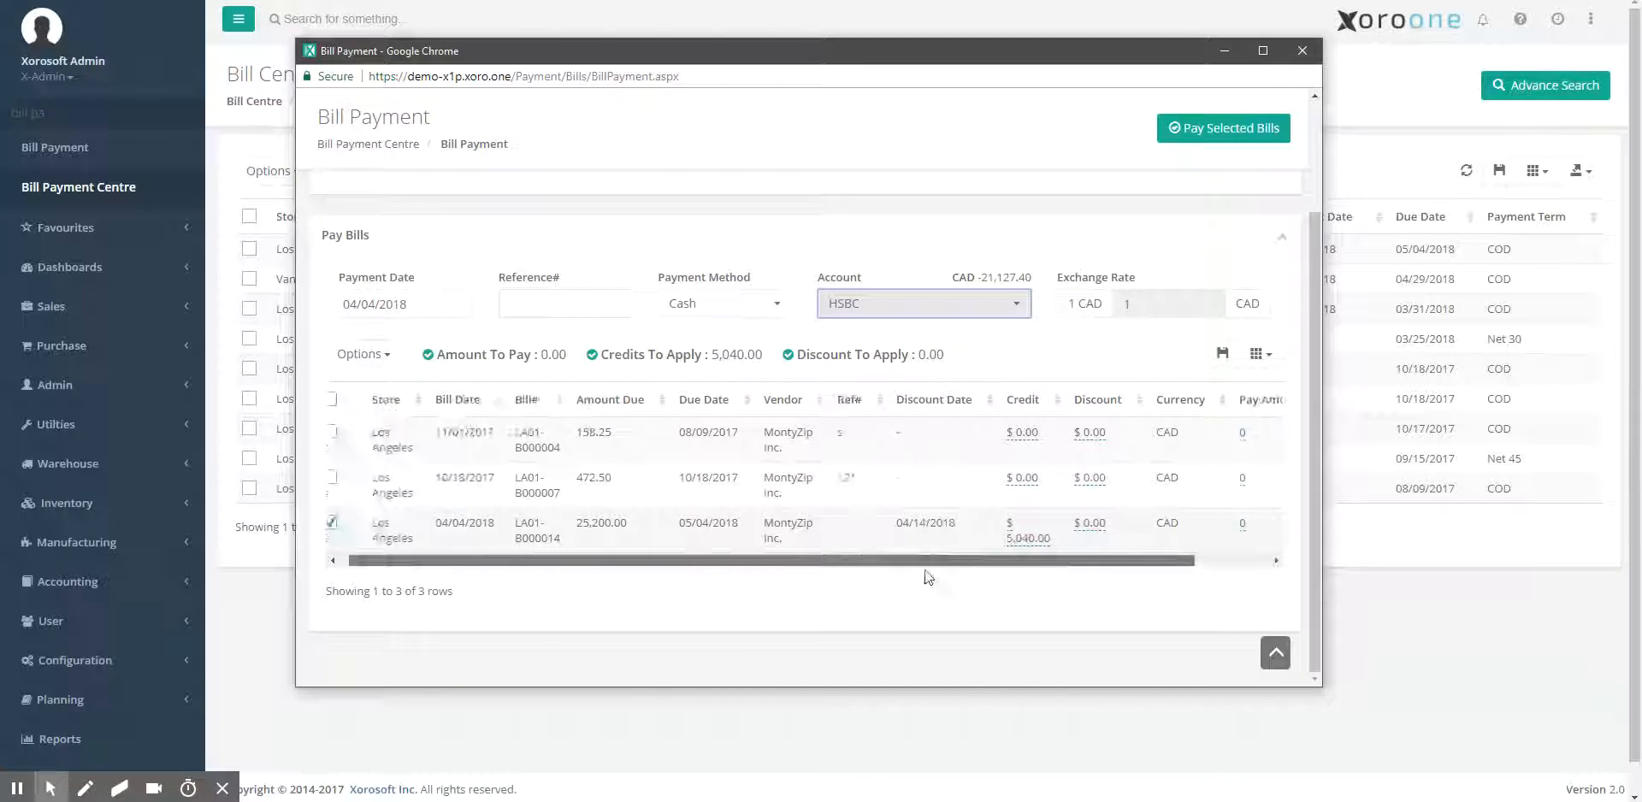
{"action": "left_click", "coordinate": [1225, 130]}
{"action": "left_click", "coordinate": [781, 510]}
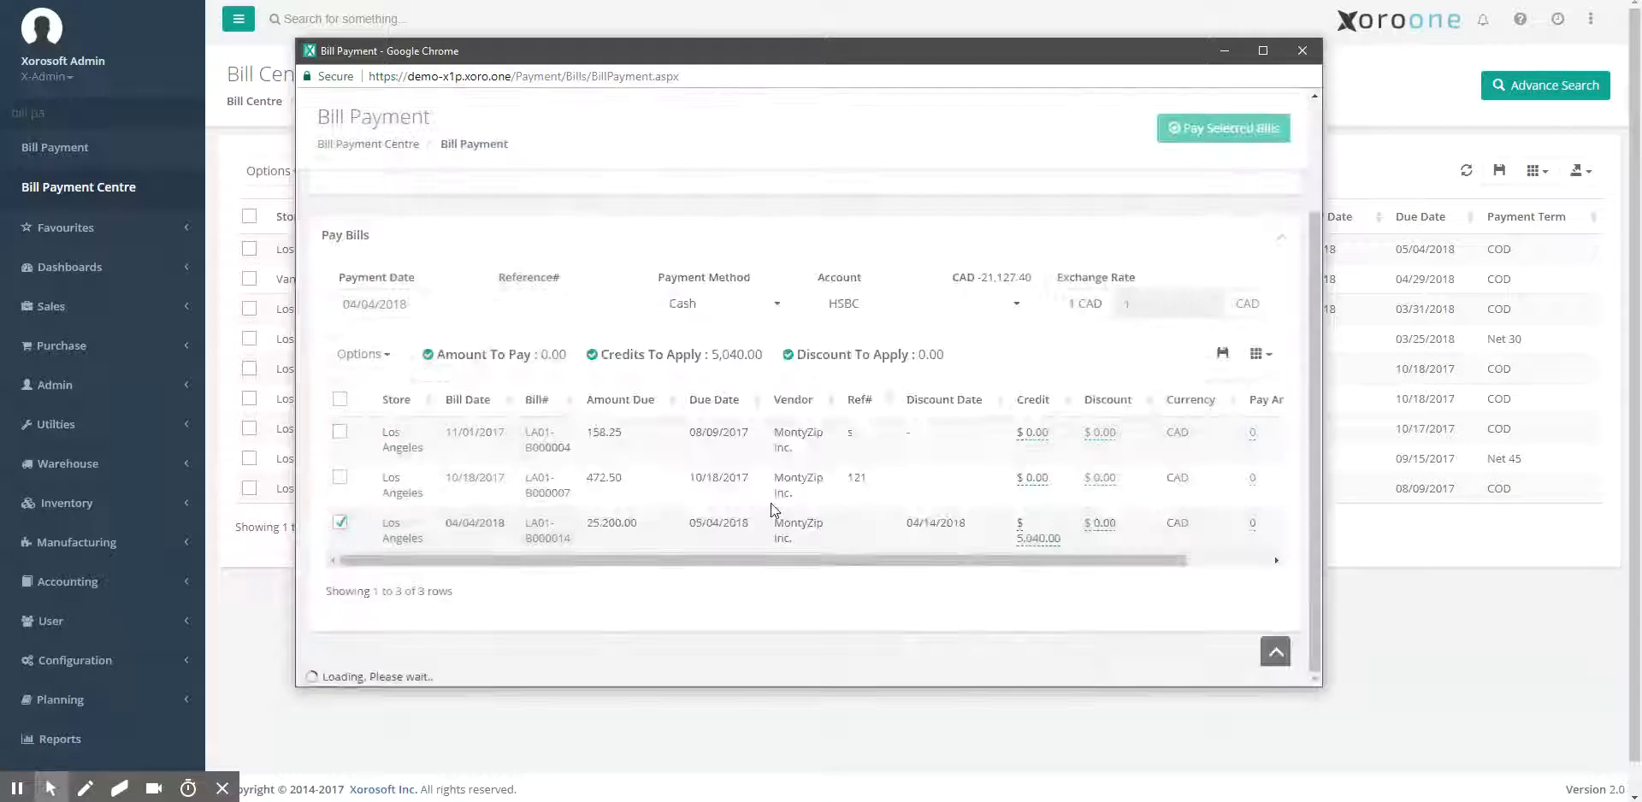